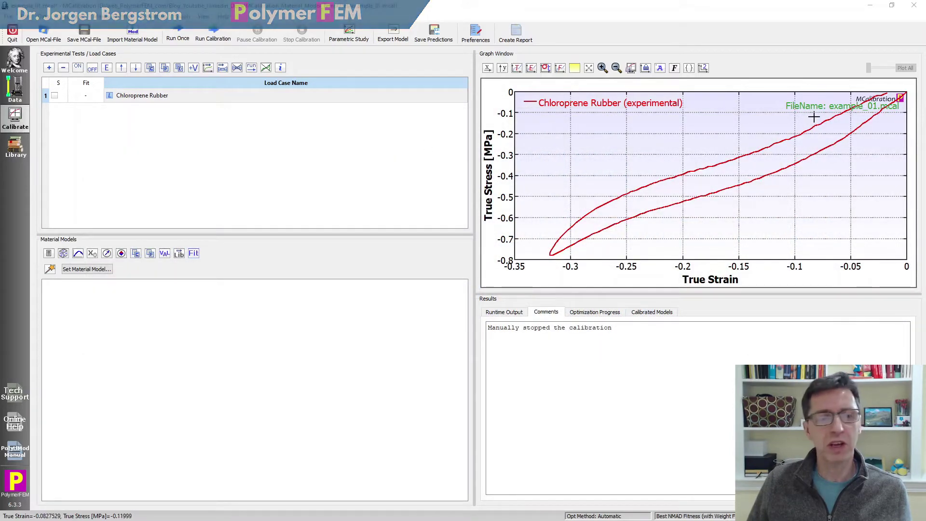
Select the Chloroprene Rubber load case and set the material model to Ansys-Arruda-Boyce
click(196, 102)
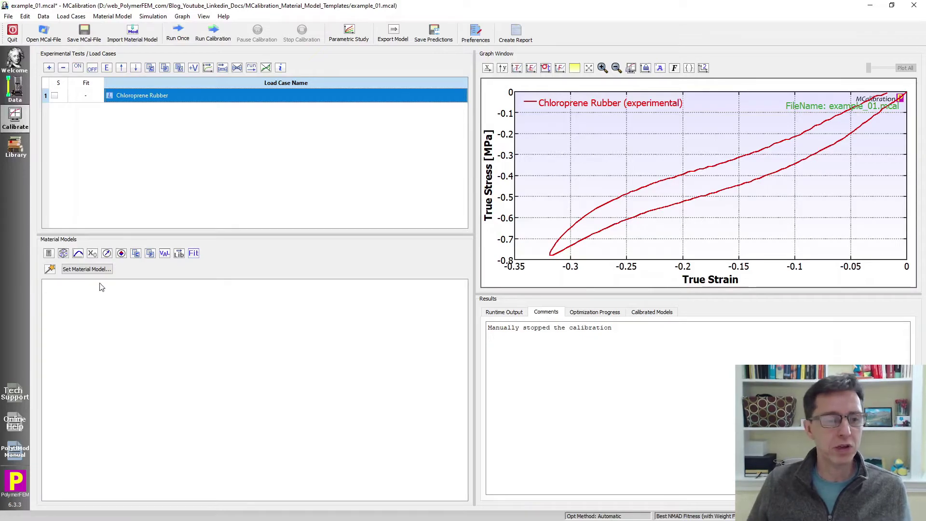
click(87, 269)
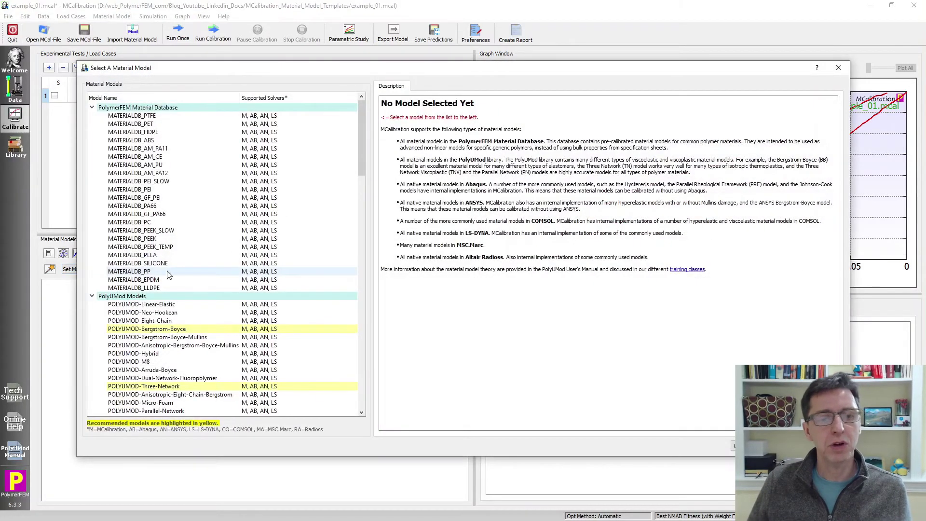
scroll(216, 245, down, 20)
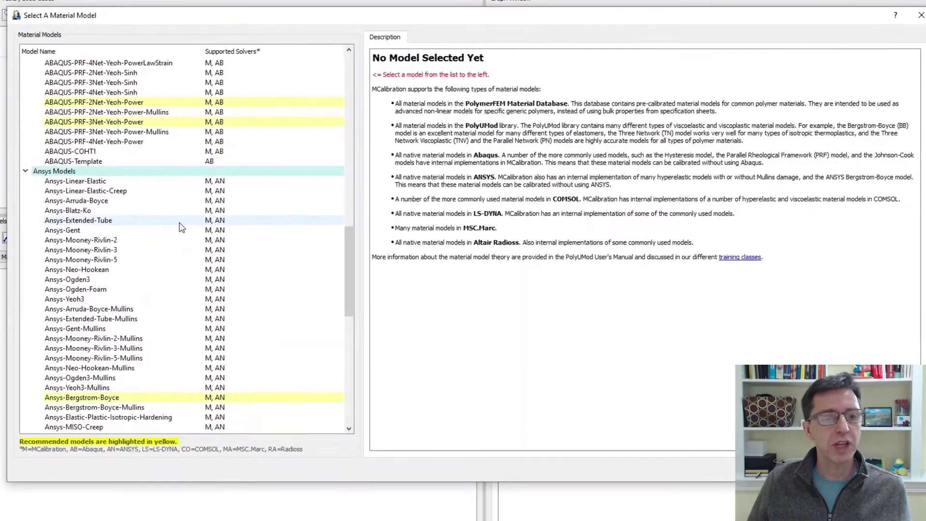
scroll(181, 227, down, 15)
scroll(181, 227, up, 17)
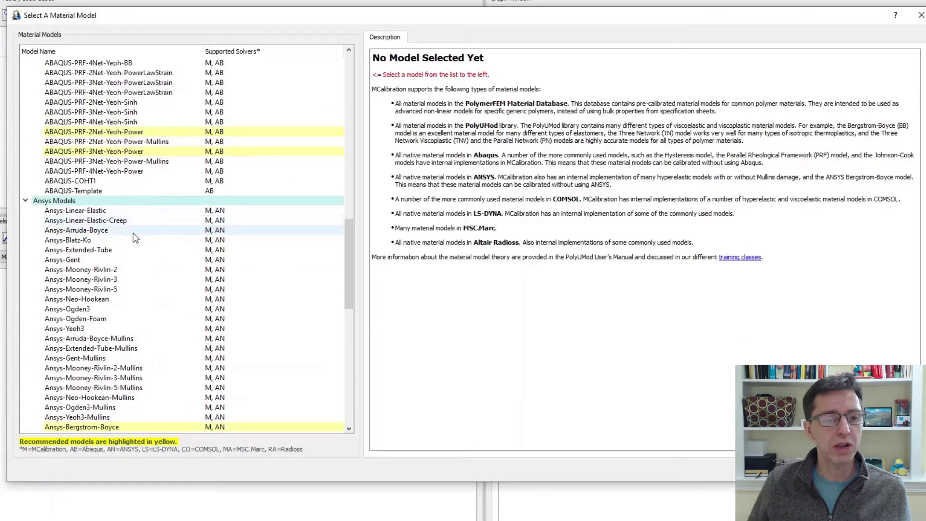
click(113, 235)
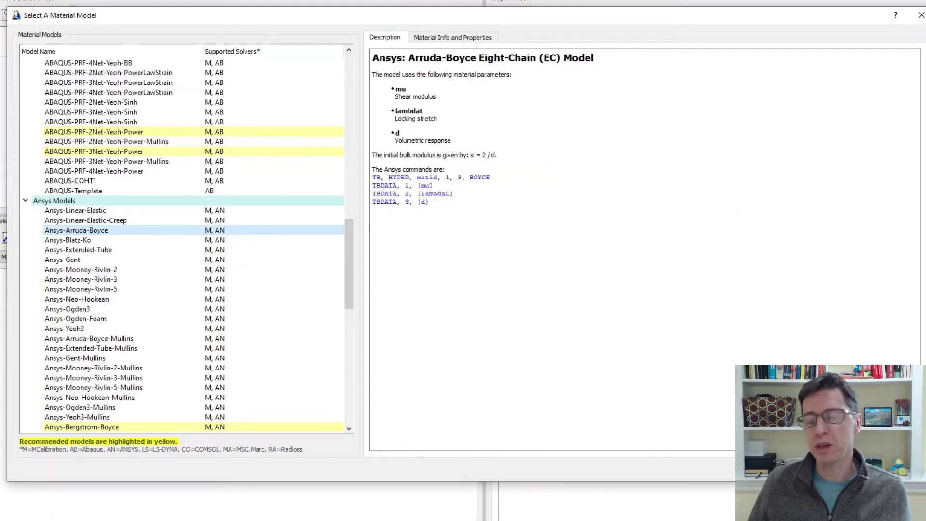
double_click(77, 230)
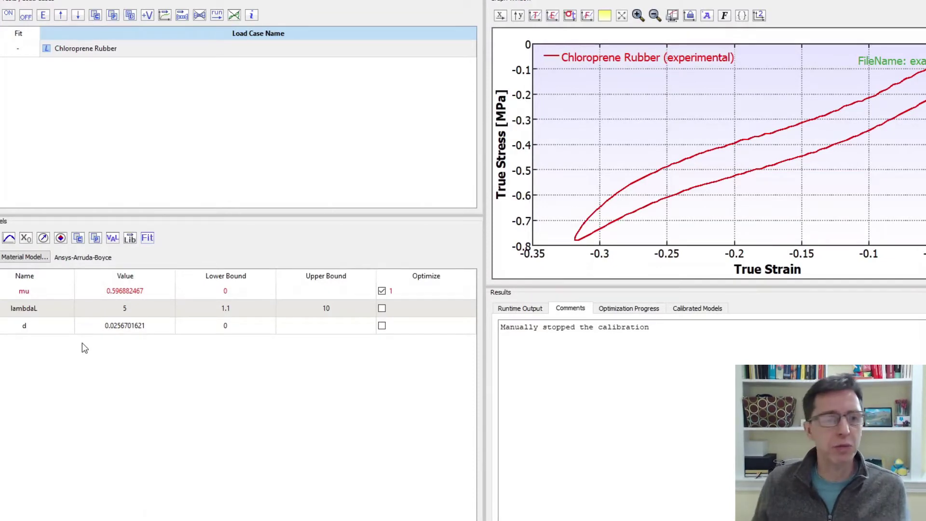
Reopen the material model selection and choose LSDYNA-Template from the LS-DYNA models
click(25, 257)
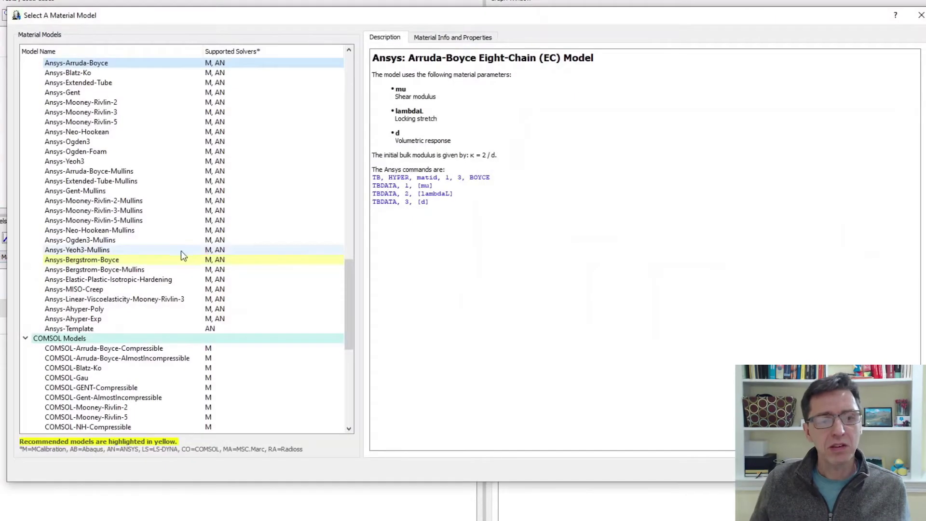
scroll(183, 256, down, 8)
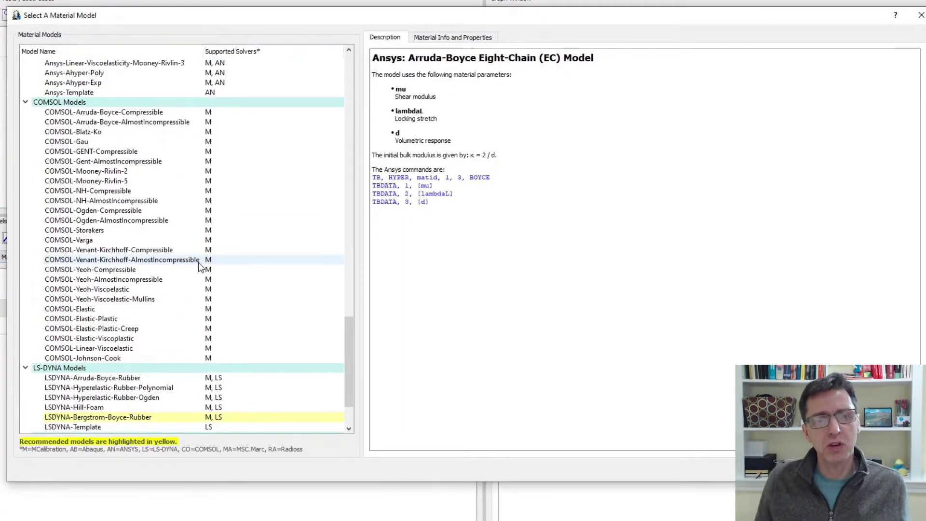
scroll(206, 280, down, 2)
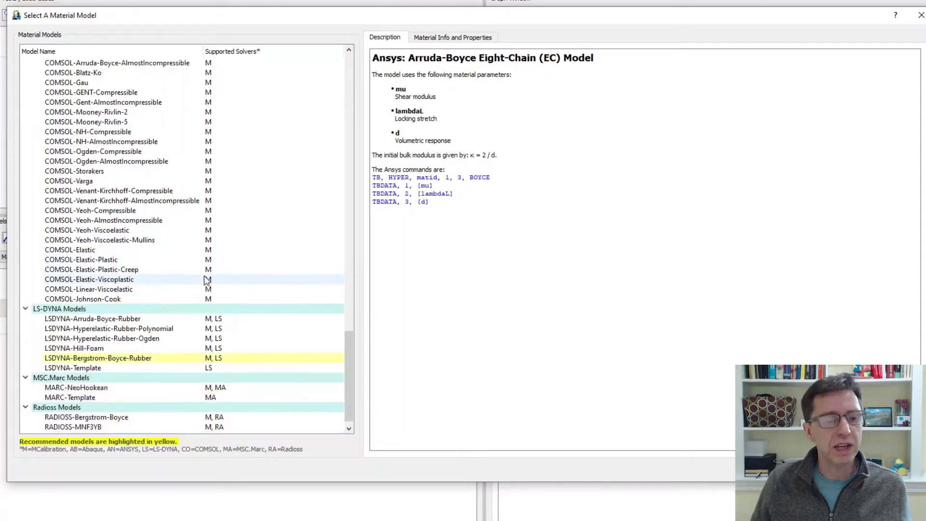
scroll(206, 280, down, 1)
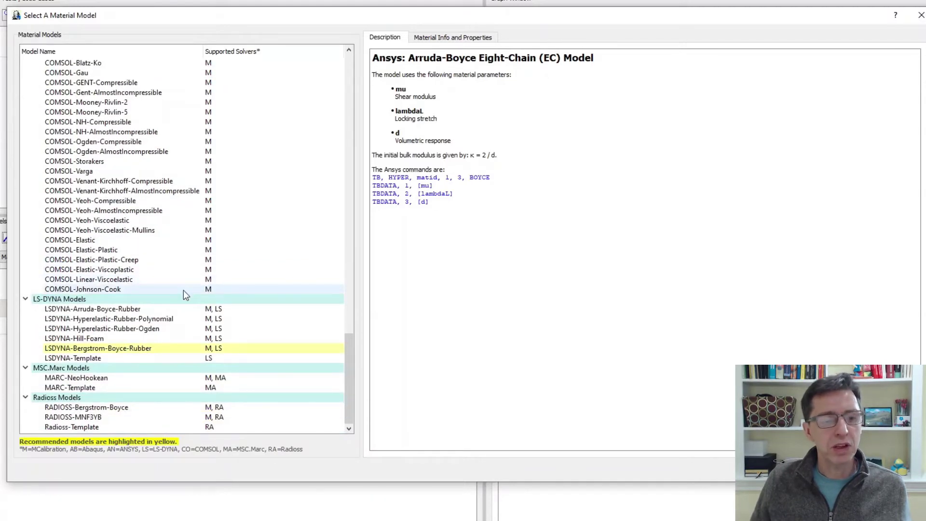
click(70, 359)
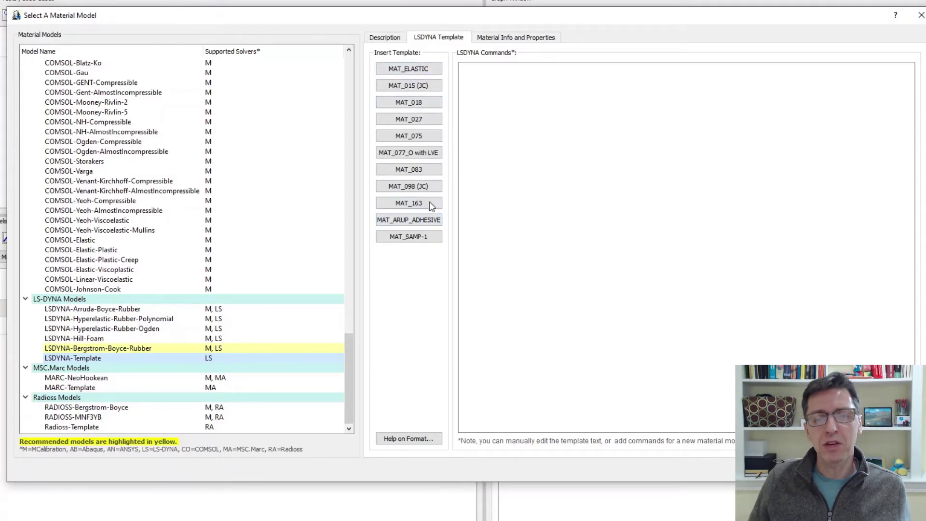
click(491, 119)
text(aksfj)
key(Return)
text(skdfjlaksjd)
key(BackSpace)
key(BackSpace)
key(BackSpace)
key(BackSpace)
key(BackSpace)
key(BackSpace)
key(BackSpace)
key(BackSpace)
key(BackSpace)
key(BackSpace)
key(BackSpace)
key(BackSpace)
key(BackSpace)
key(BackSpace)
key(BackSpace)
key(BackSpace)
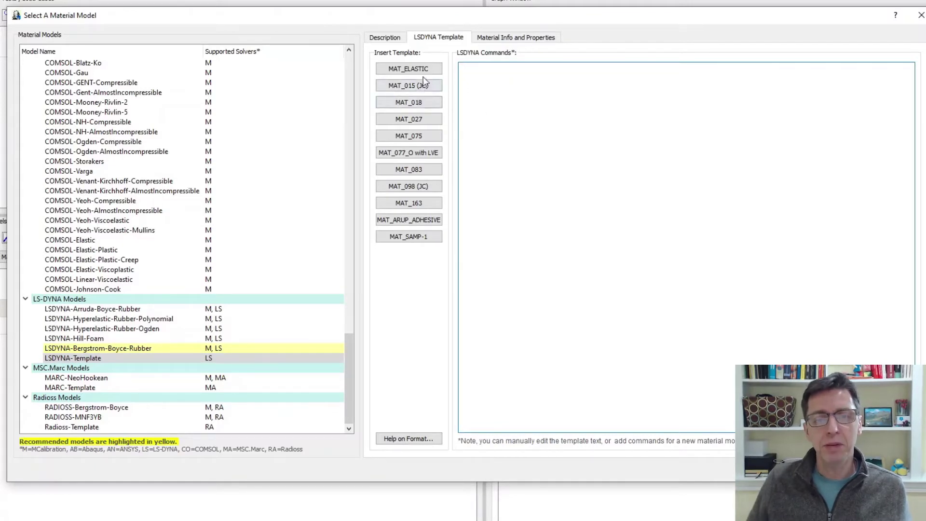
Insert the predefined MAT_ELASTIC template into the LSDYNA commands and check its keyword line
click(394, 71)
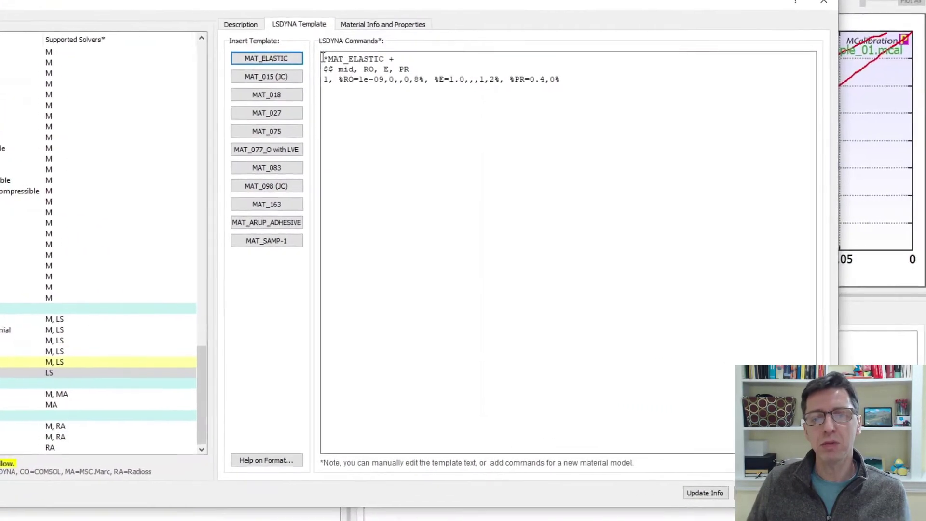
drag(323, 58, 385, 59)
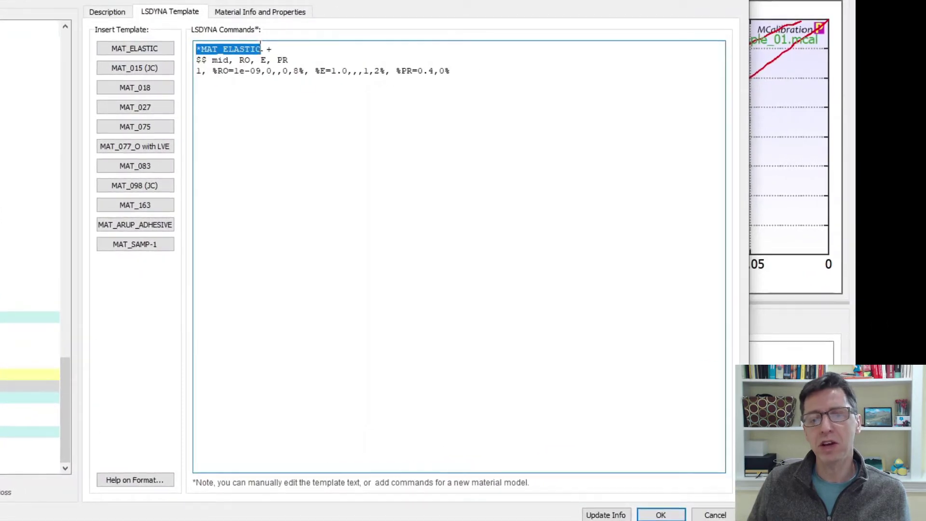
click(282, 130)
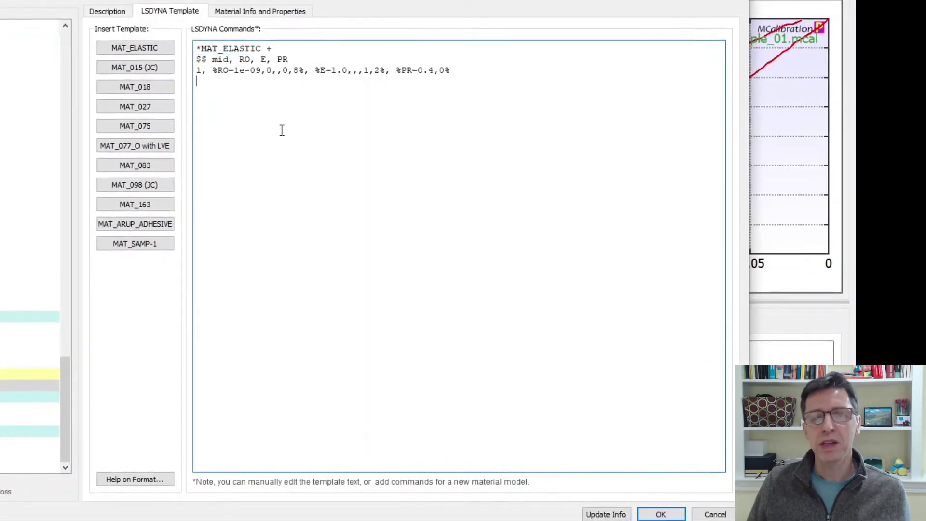
Examine the comment line naming the parameters and the value line below it in the MAT_ELASTIC template
key(Up)
key(Up)
key(shift+Right)
key(shift+Right)
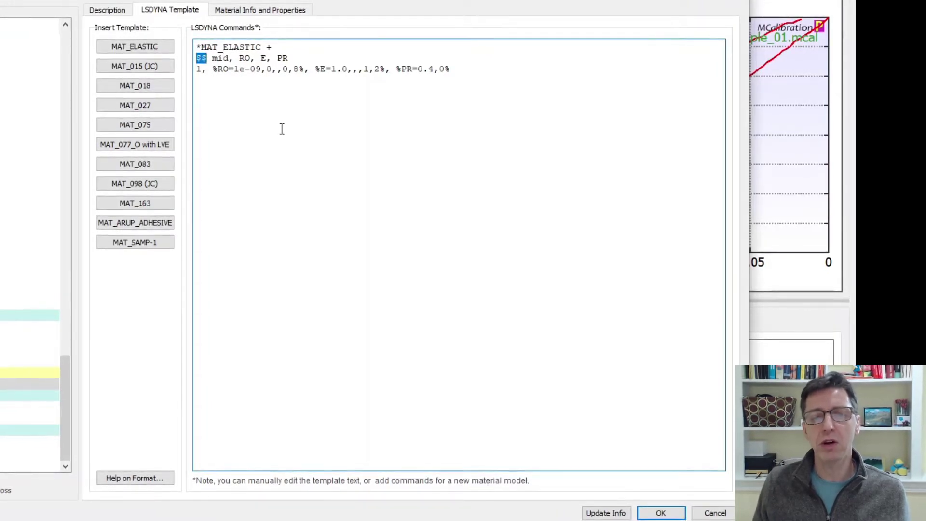
key(shift+End)
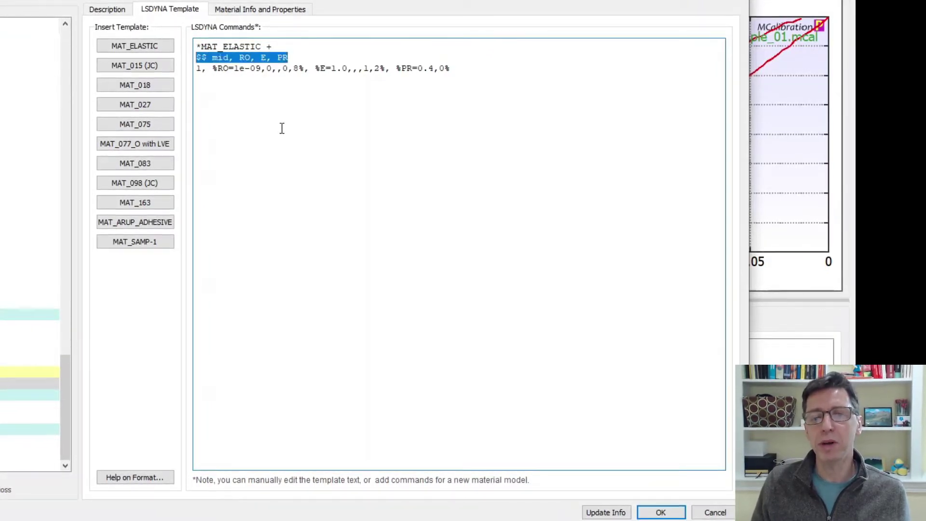
key(Right)
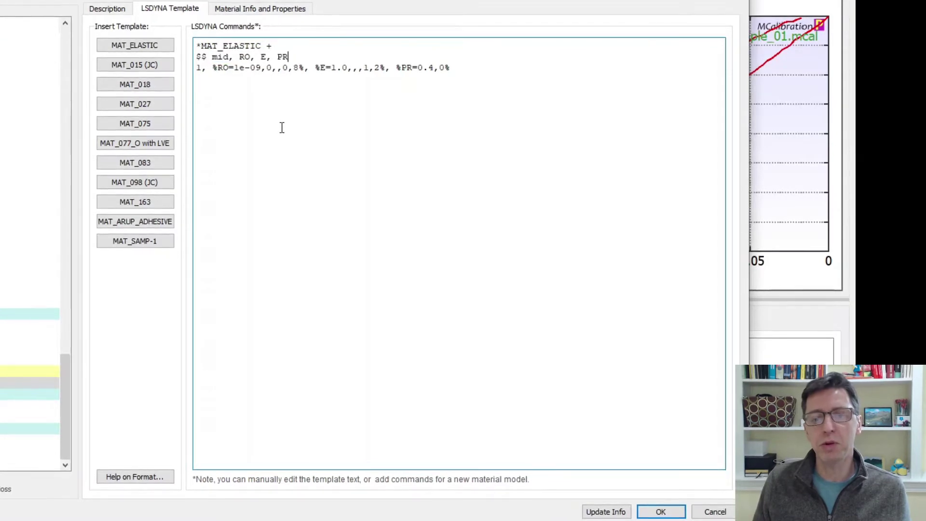
key(Right)
key(shift+End)
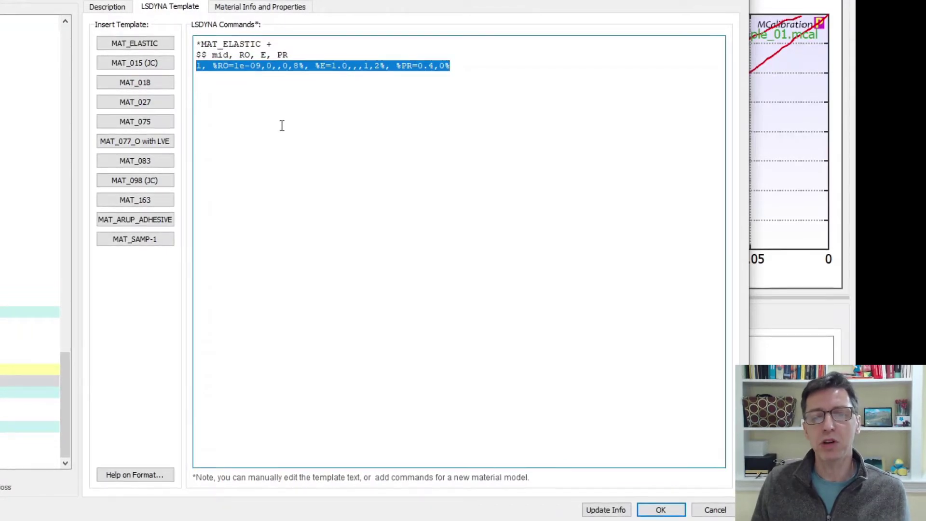
click(282, 126)
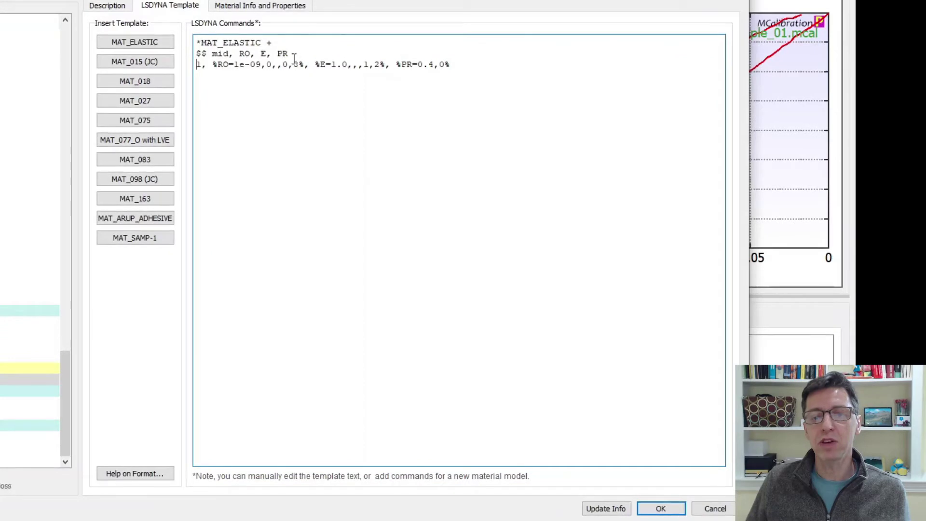
Examine the material ID and the RO variable definition in the template's value line
key(Home)
key(shift+Right)
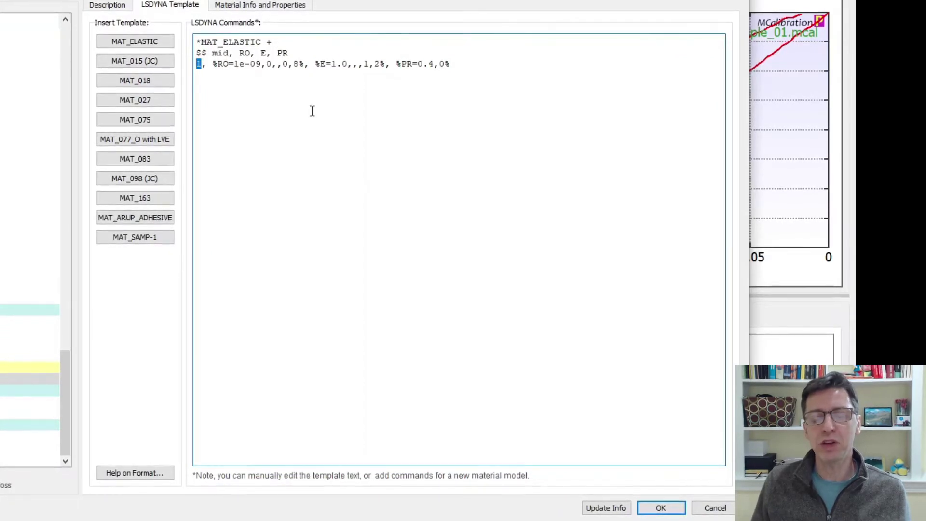
key(Right)
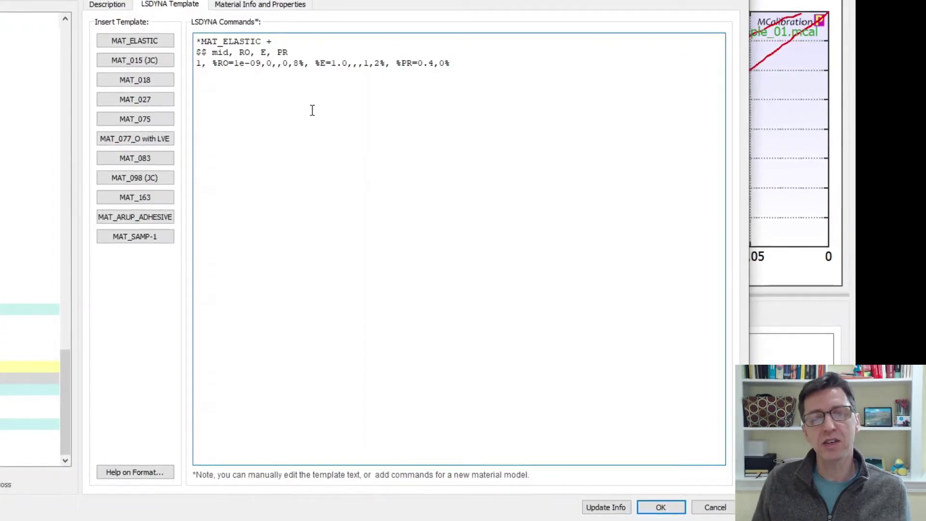
key(Right)
key(Right)
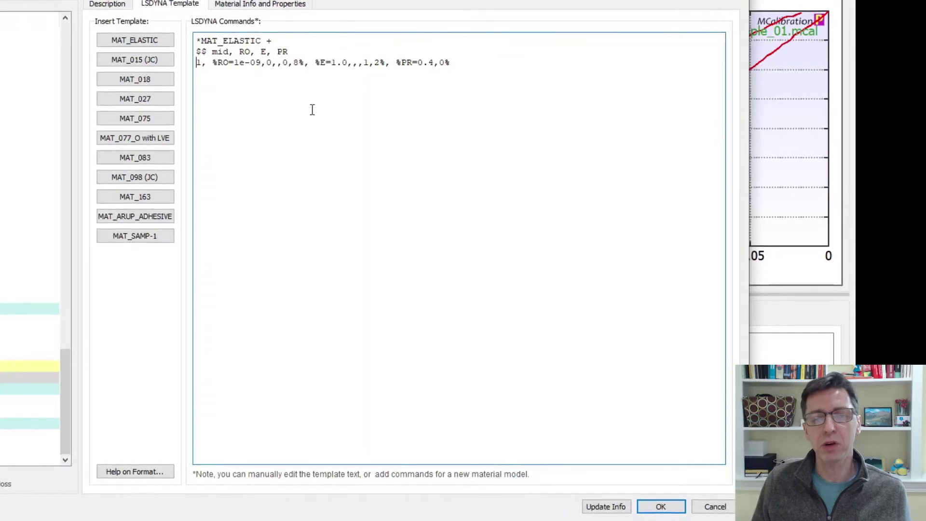
key(shift+Right)
key(shift+Right)
key(shift+Right)
key(shift+Right)
key(shift+Right)
key(shift+Right)
key(shift+Right)
key(shift+Right)
key(shift+Right)
key(shift+Right)
key(shift+Right)
key(shift+Right)
key(shift+Right)
key(shift+Right)
key(shift+Right)
key(shift+Right)
key(shift+Right)
key(shift+Right)
key(shift+Right)
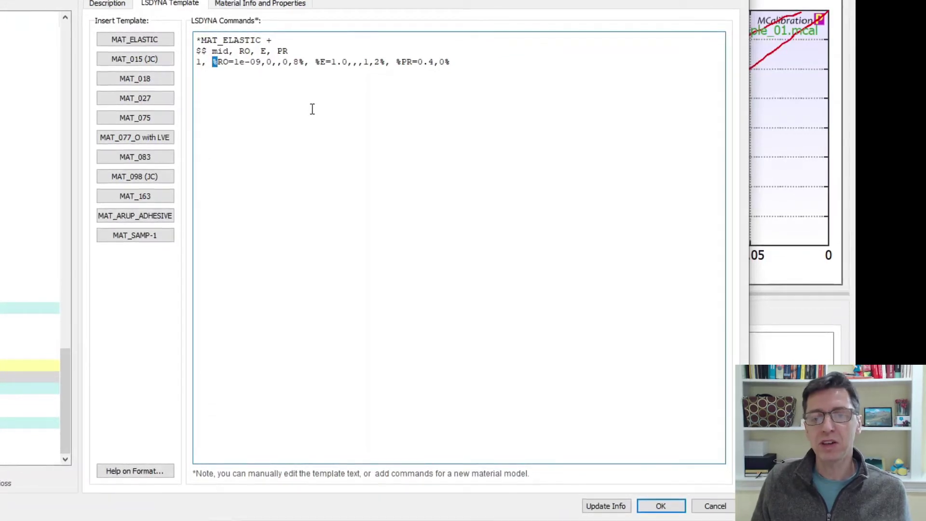
key(shift+Left)
key(shift+Left)
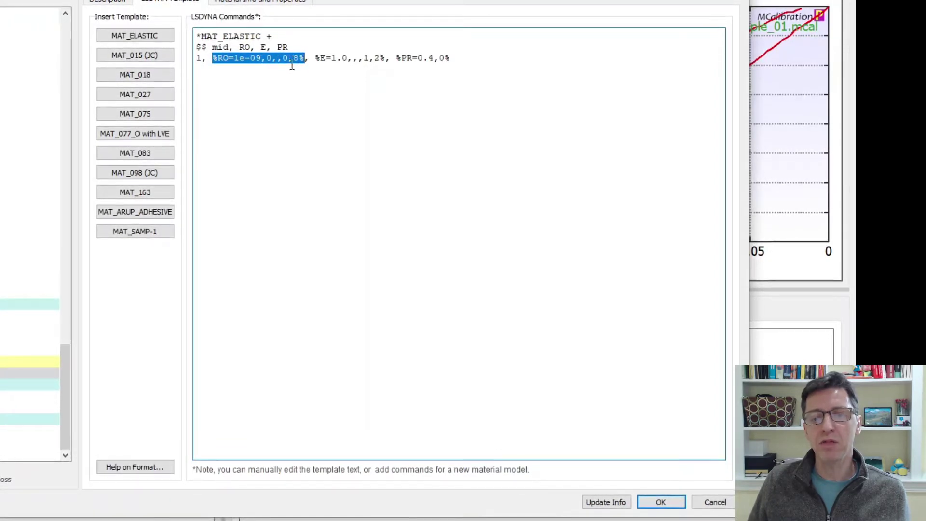
Read the template format help on how parameter values are turned into variables
click(151, 468)
drag(151, 69, 1, 28)
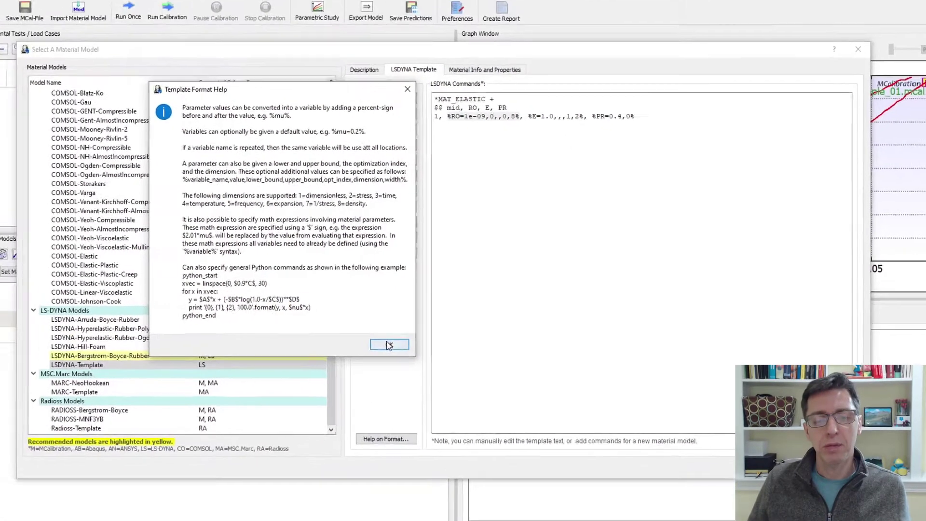
key(Return)
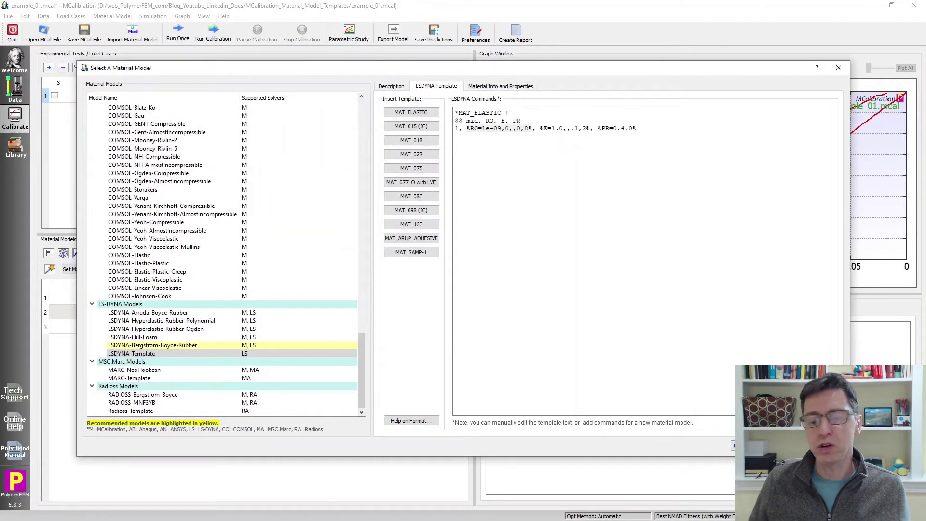
Apply the MAT_ELASTIC template as the material model, and rename the RO variable in its value line to RHO
click(752, 445)
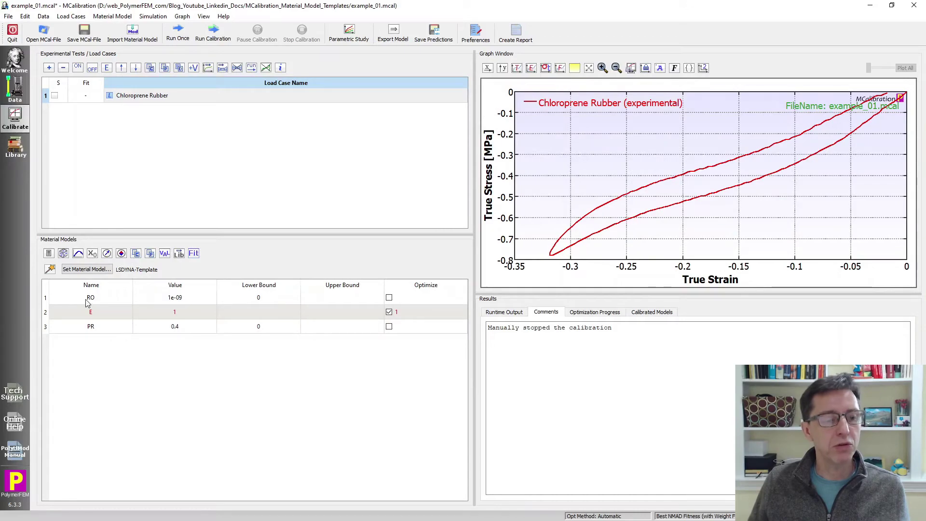
click(85, 270)
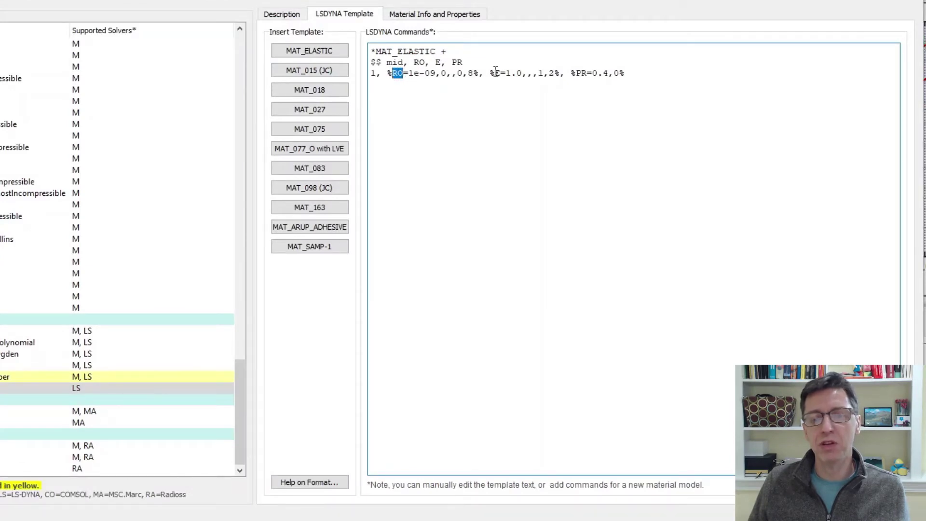
text(RHO)
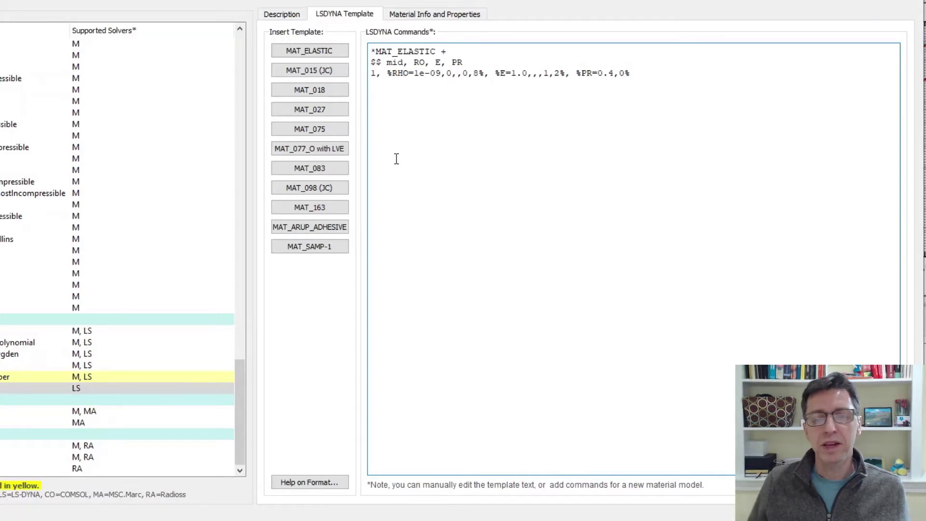
Review the template format help on default values, bounds, optimization index, dimensions, math expressions and Python commands
click(283, 484)
drag(360, 95, 105, 35)
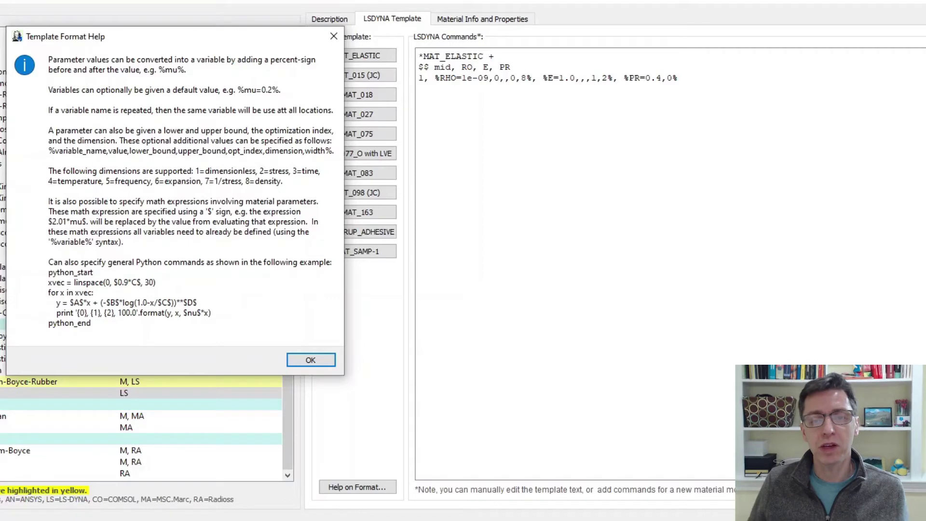
click(305, 360)
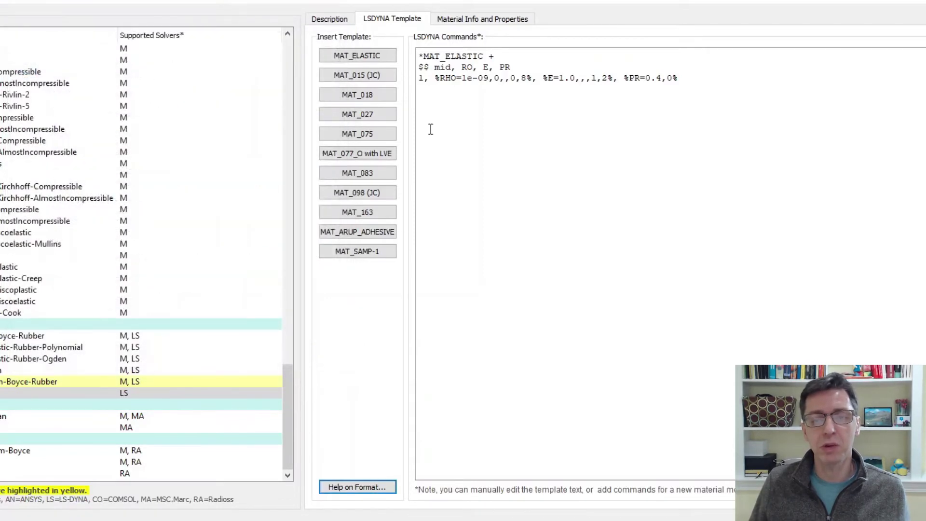
Shorten the density definition to %RHO=1e-09% by removing its bounds, optimization index and dimension
click(490, 78)
key(shift+Right)
key(shift+Right)
key(shift+Right)
key(shift+Right)
key(shift+Right)
key(shift+Right)
key(Delete)
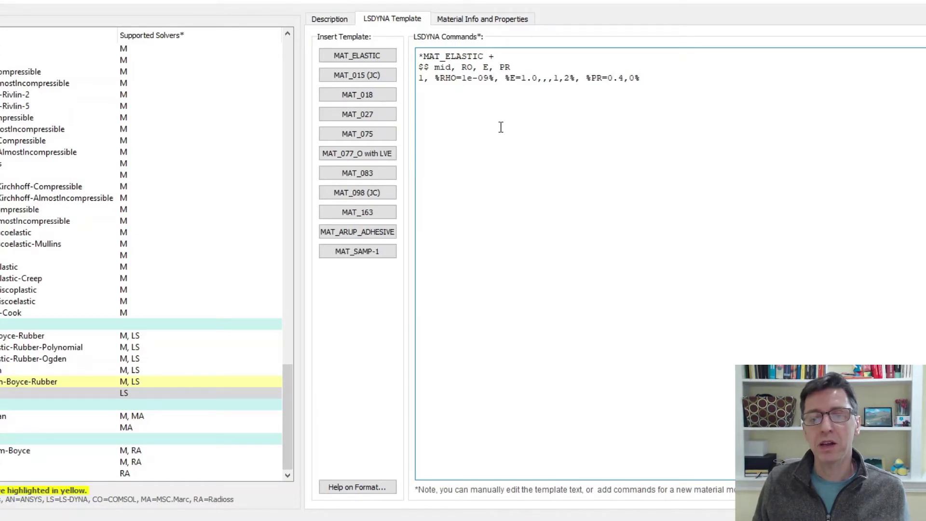
Examine the variable definitions in the edited value line of the MAT_ELASTIC template
key(shift+Right)
key(shift+Right)
key(shift+Right)
key(shift+Right)
key(shift+Right)
key(Left)
key(Left)
key(Left)
key(Left)
key(Left)
key(Left)
key(Left)
key(Left)
key(Right)
key(Right)
key(Right)
key(Right)
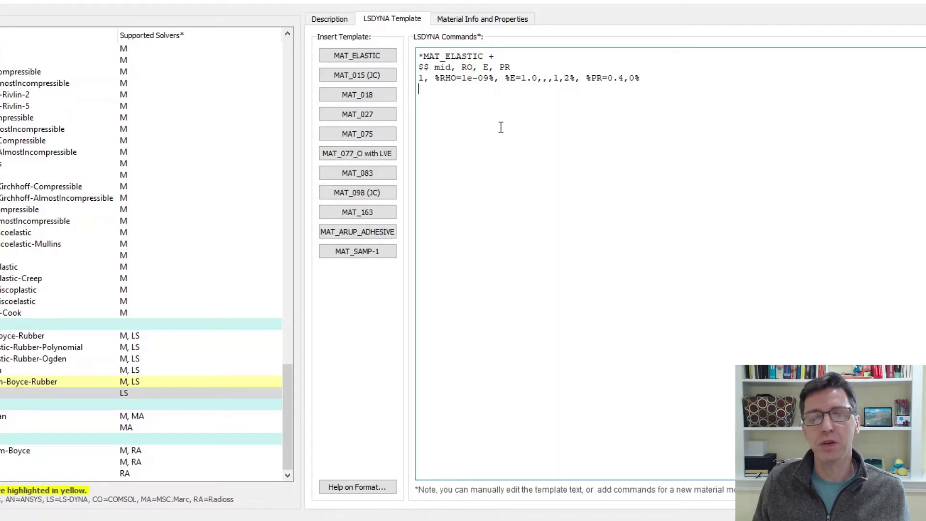
click(501, 127)
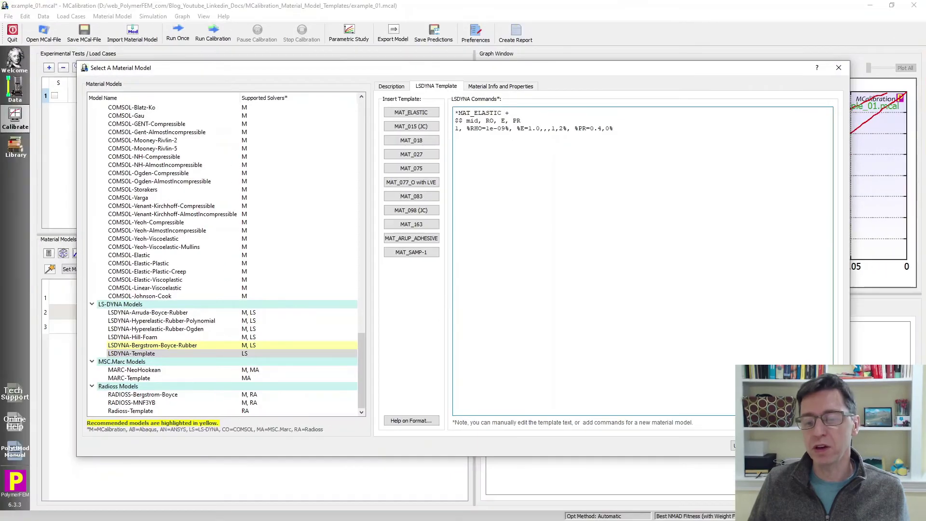
Apply the edited MAT_ELASTIC template as the material model and check the bounds and optimization setting of RHO, E and PR
click(740, 445)
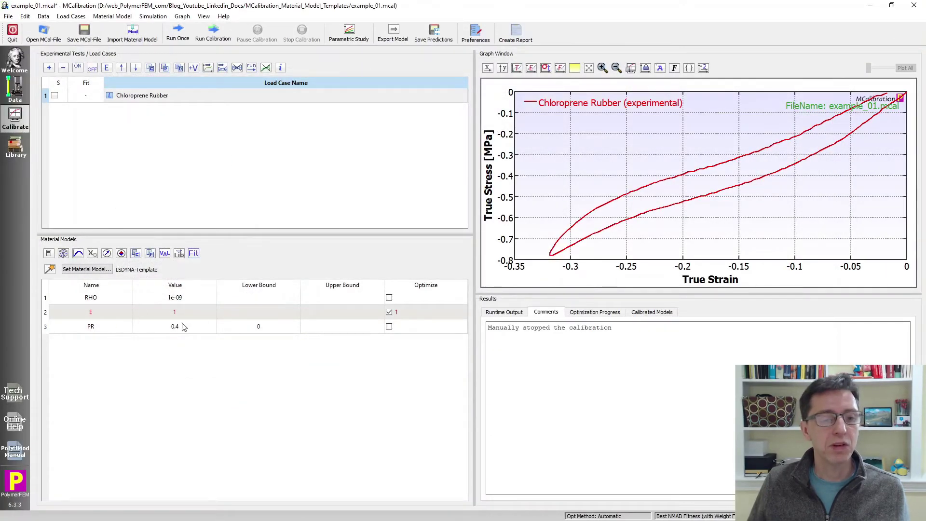
click(283, 315)
click(329, 311)
click(323, 302)
click(270, 301)
click(390, 312)
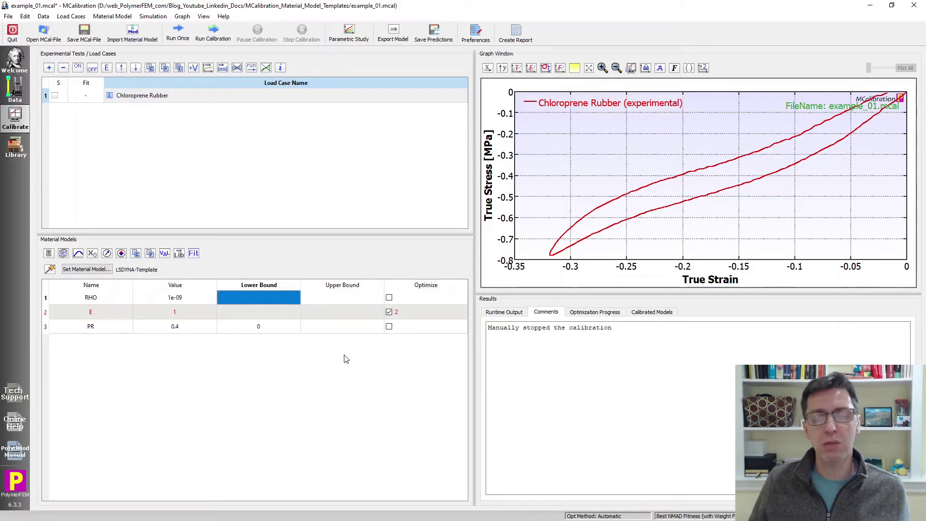
Reopen the material model selection and replace the LS-DYNA template commands with the MAT_075 template
click(105, 270)
click(531, 154)
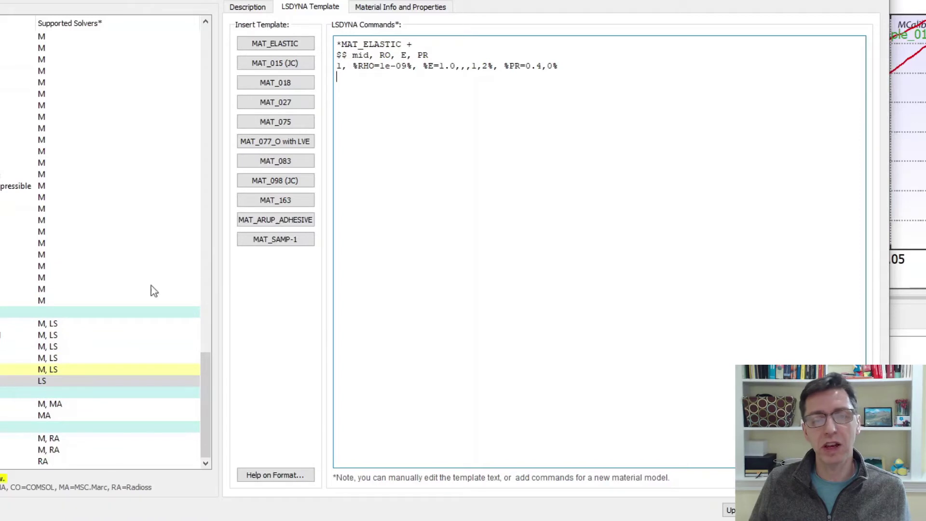
scroll(101, 241, up, 8)
scroll(188, 259, up, 4)
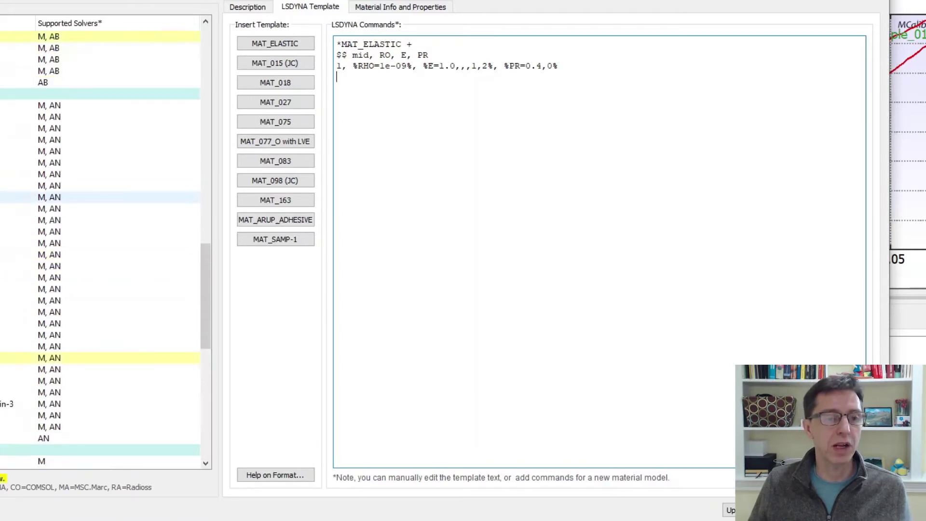
scroll(101, 241, down, 7)
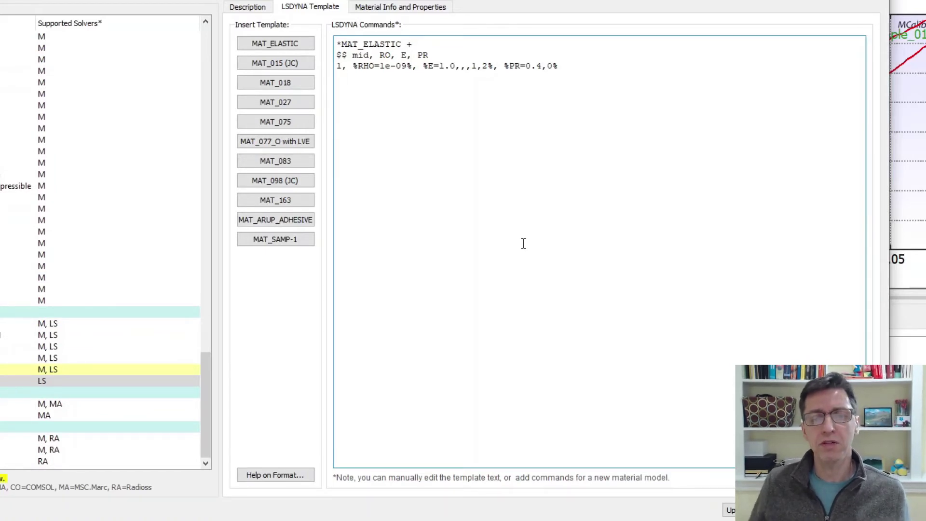
key(ctrl+a)
key(Delete)
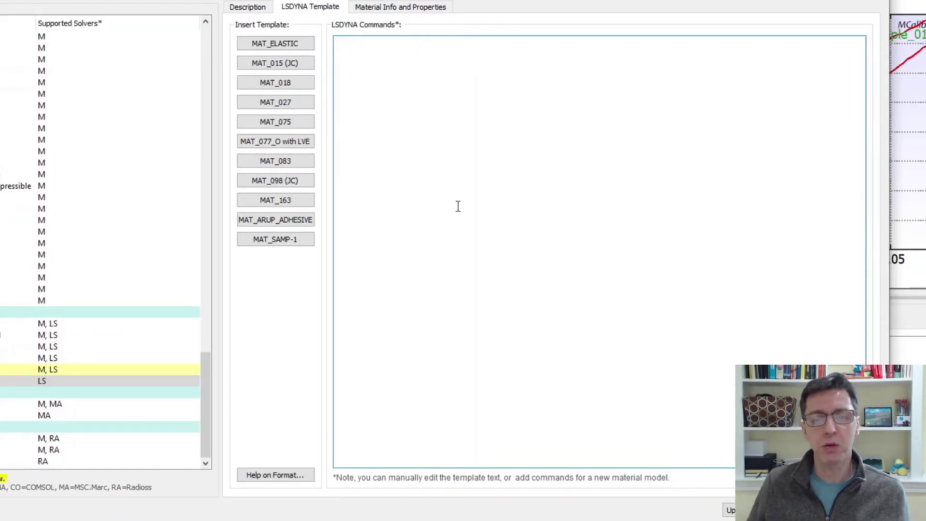
click(278, 122)
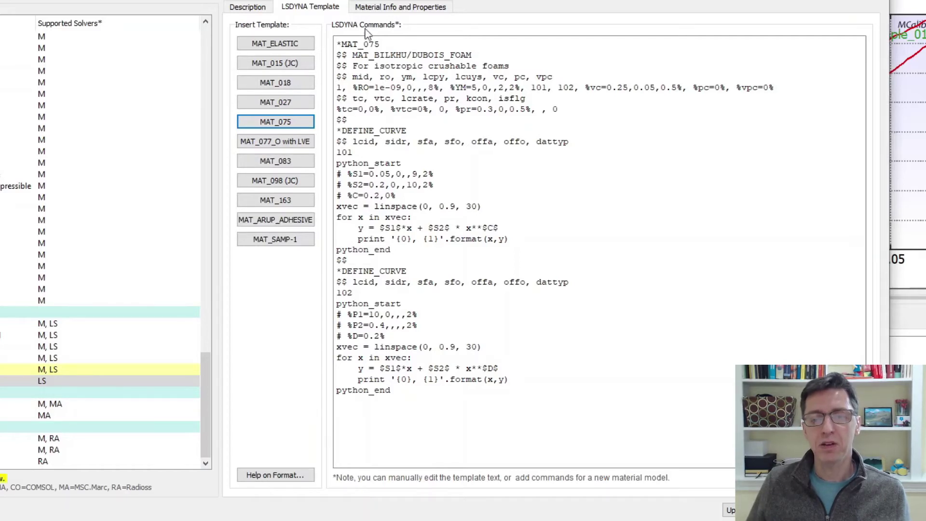
Examine the comment lines of the MAT_075 template that give the model name, foam type and parameter order
drag(349, 55, 484, 56)
key(Down)
key(Down)
key(Home)
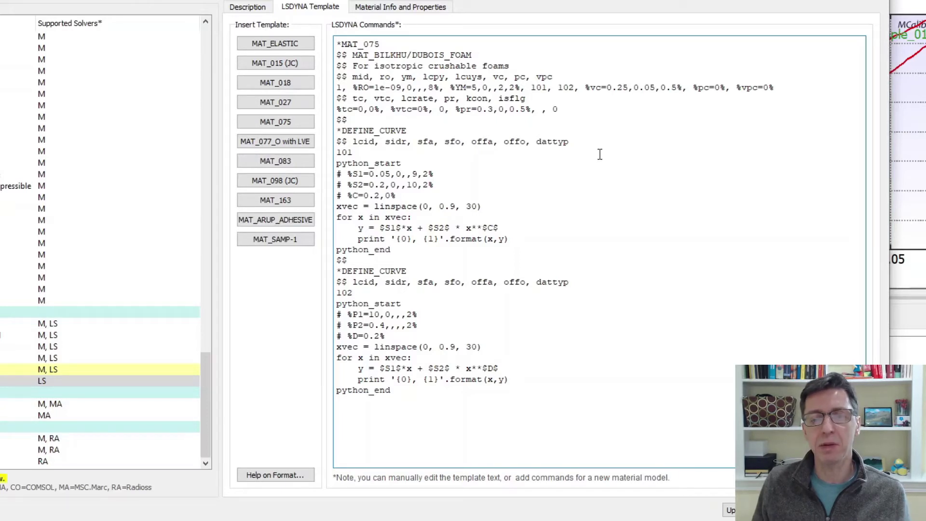
key(shift+Down)
key(shift+Down)
key(shift+Down)
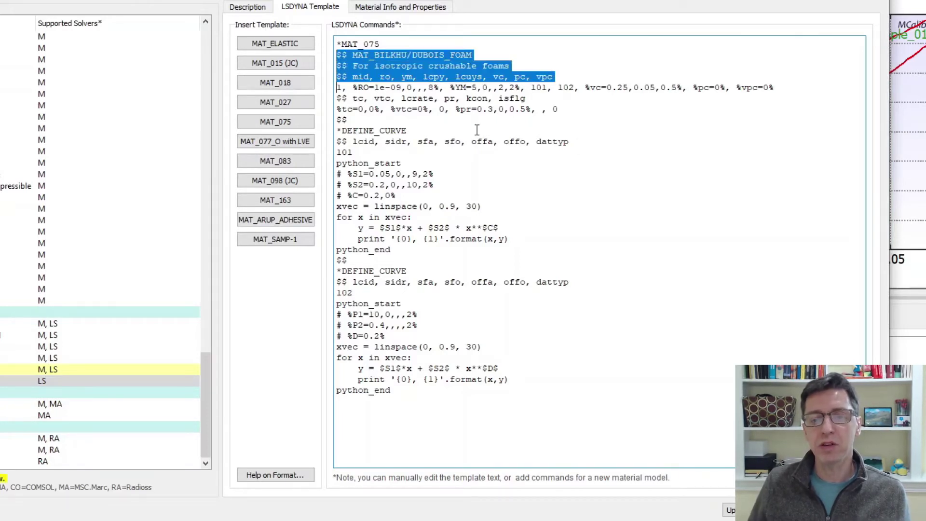
click(440, 122)
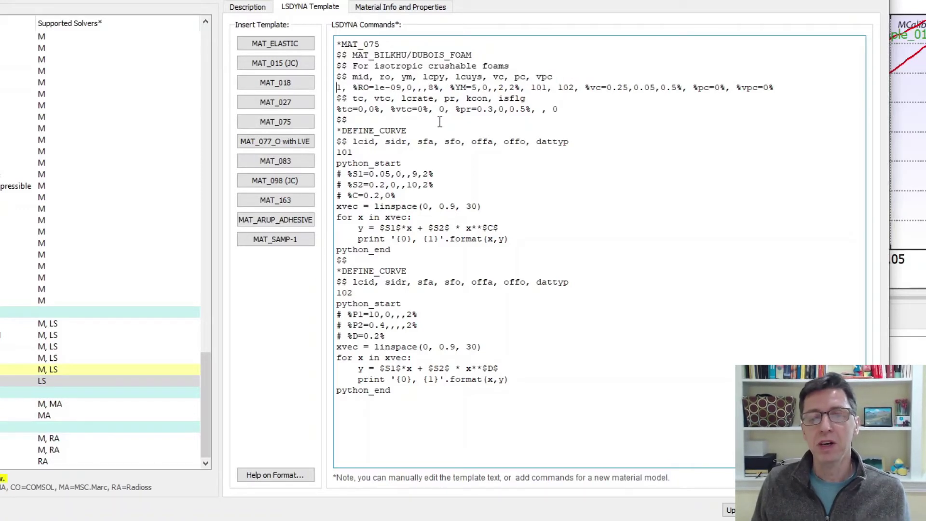
Examine the RO and YM variable definitions in the first value line of the MAT_075 template
key(Right)
key(Right)
key(Right)
key(shift+Right)
key(shift+Right)
key(shift+Right)
key(shift+Right)
key(shift+Right)
key(shift+Right)
key(shift+Right)
key(shift+Right)
key(shift+Right)
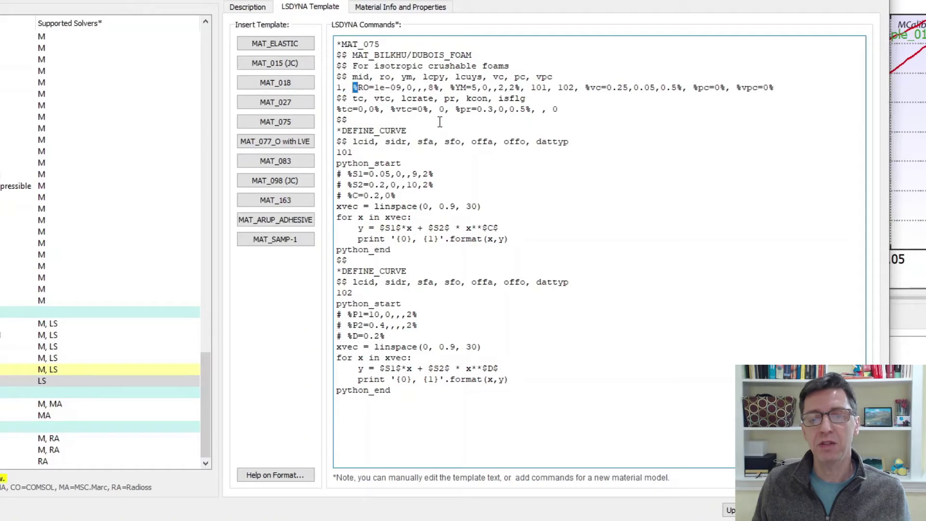
key(Right)
key(Right)
key(Right)
key(Right)
key(Right)
key(Right)
key(Right)
key(Right)
key(Right)
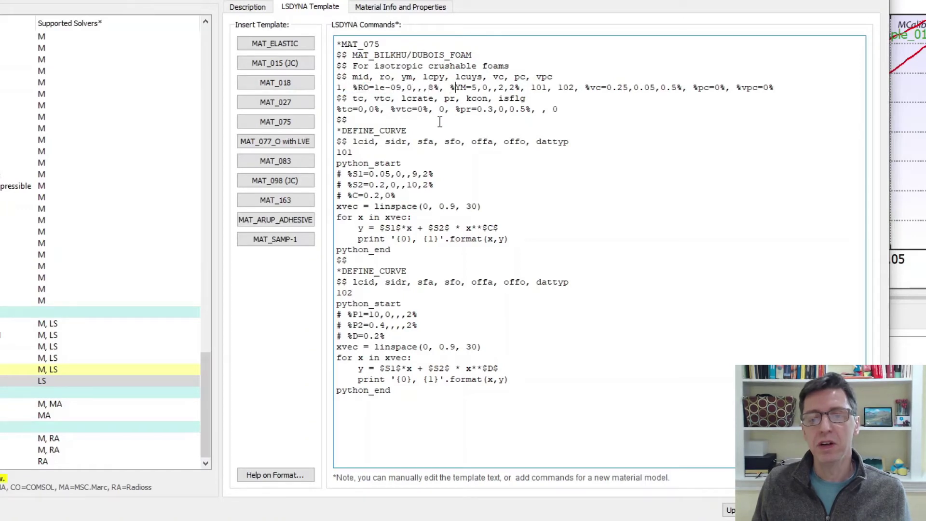
key(Right)
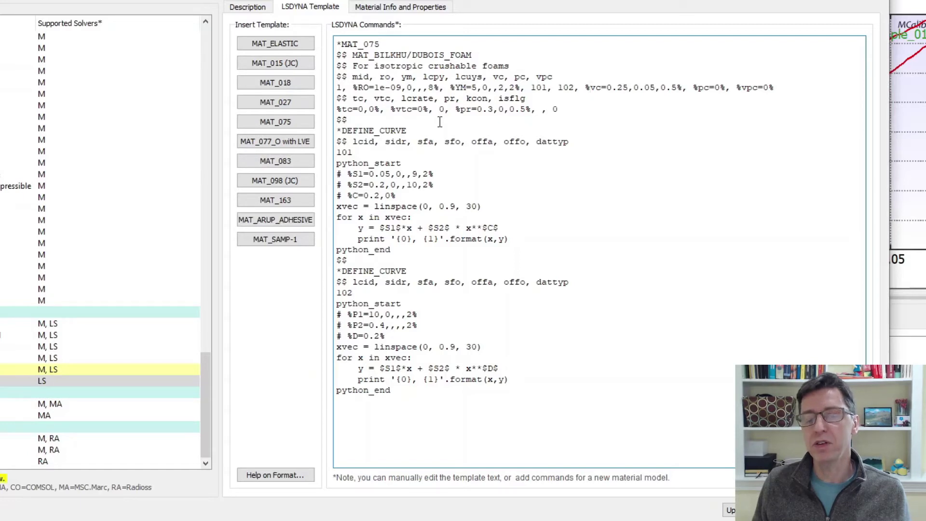
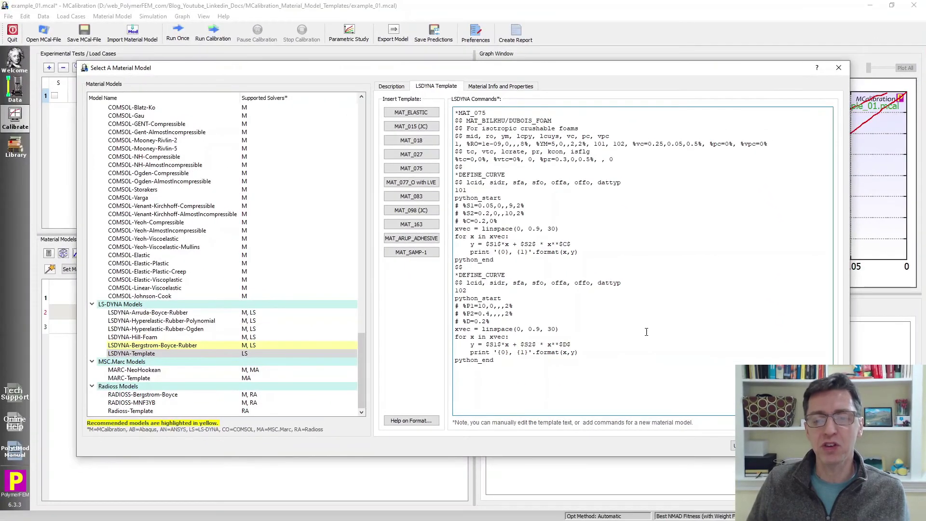
Apply the MAT_075 template as the material model and enlarge the area that lists its parameters
click(744, 446)
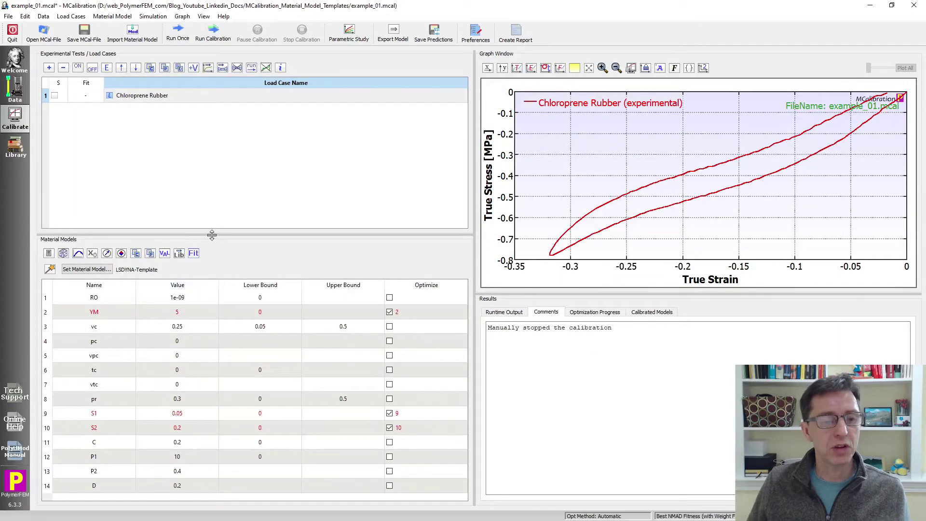
drag(212, 235, 212, 143)
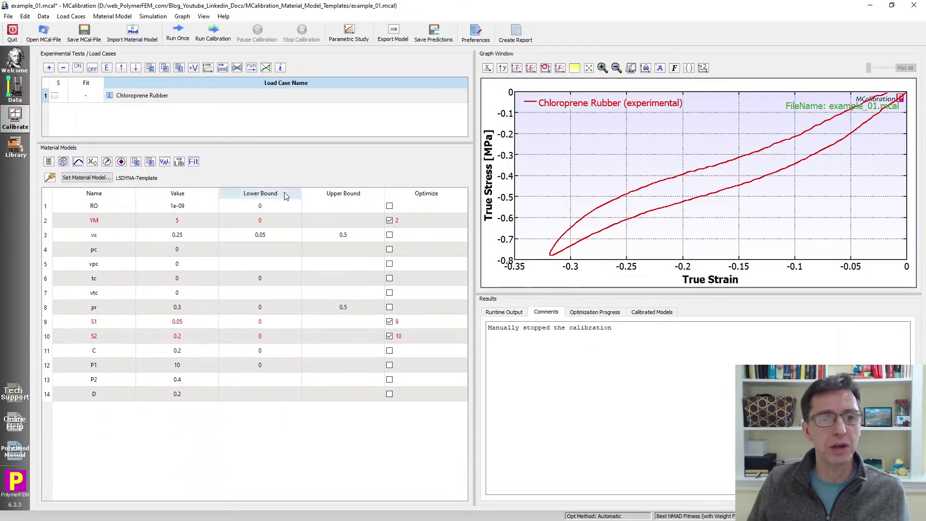
Export the material parameters in LS-DYNA format with mm, N, s and K units to example_01_LSDYNA_material.k
click(393, 33)
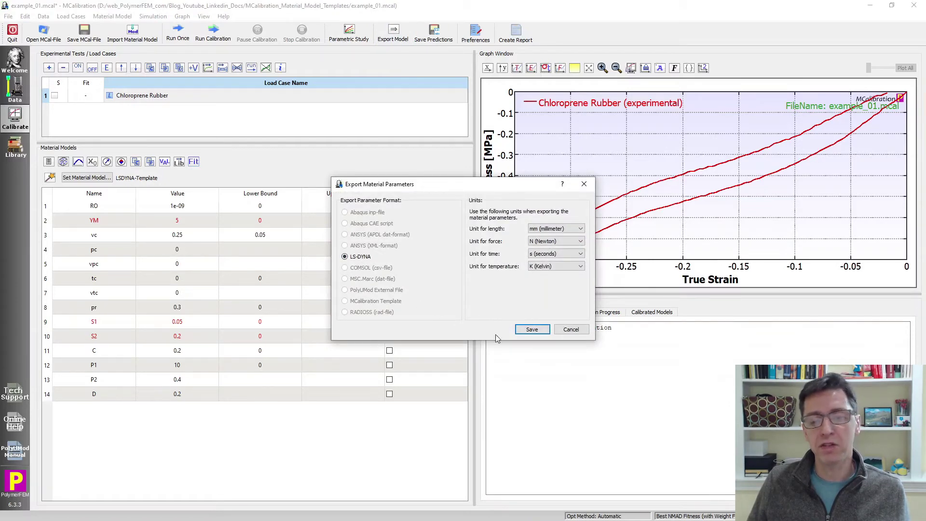
click(533, 329)
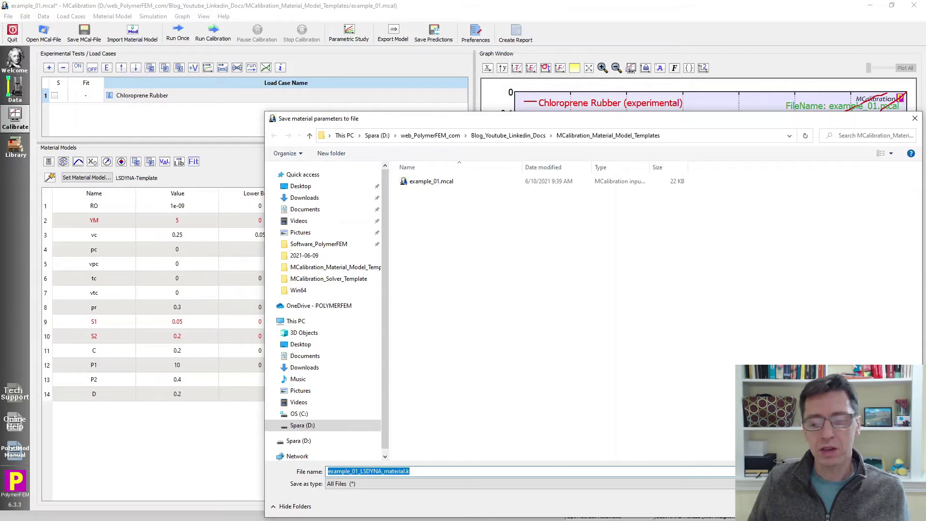
click(916, 118)
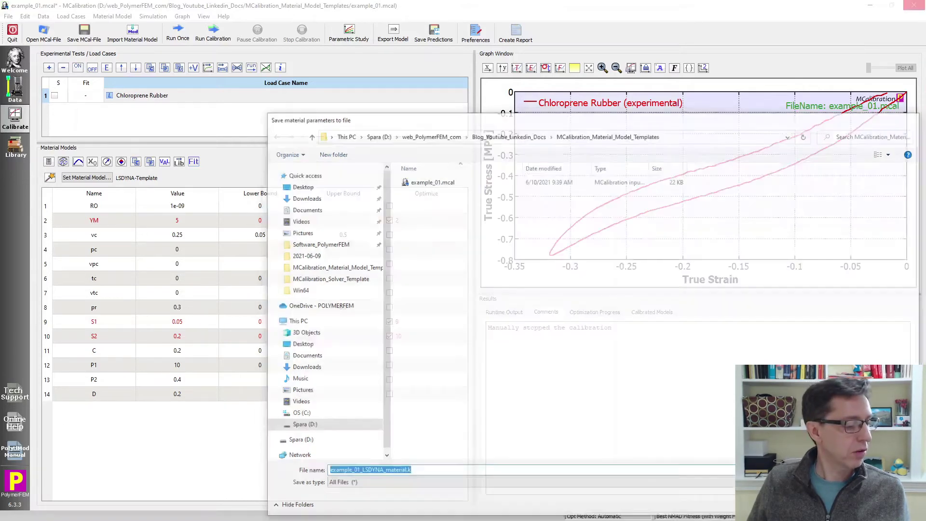
Switch to File Explorer and open the exported file example_01_LSDYNA_material.k in Notepad++
key(alt+Tab)
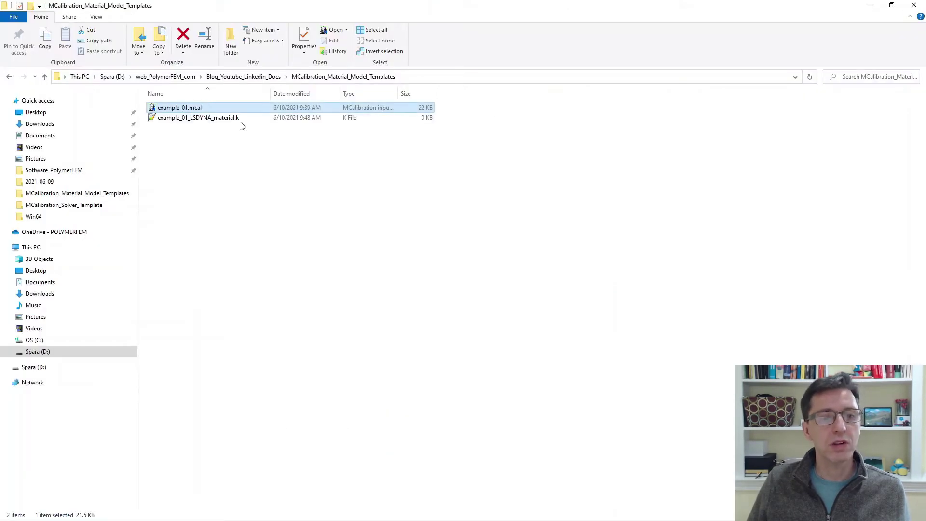
click(223, 121)
double_click(224, 118)
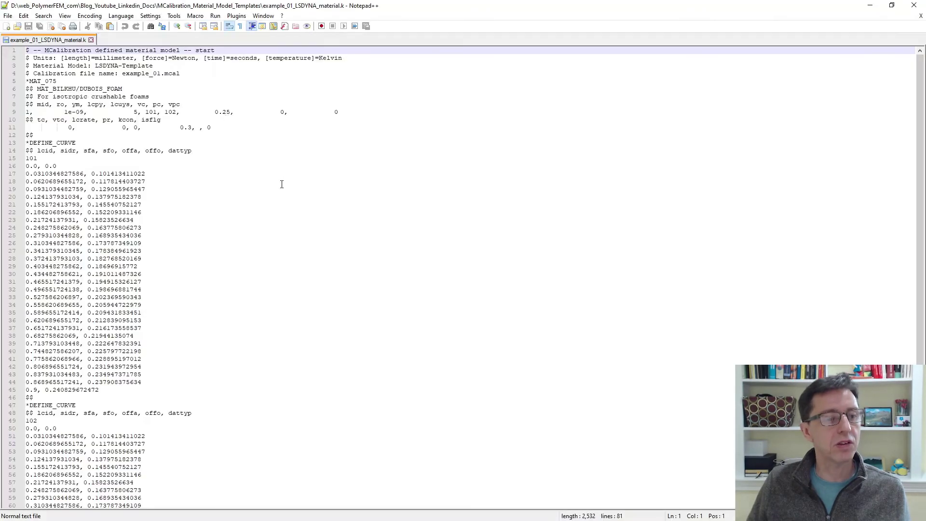
Examine the header comments and the MAT_075 parameter lines of the exported material file
key(Down)
key(shift+Down)
key(shift+Down)
key(shift+Down)
key(Up)
key(Up)
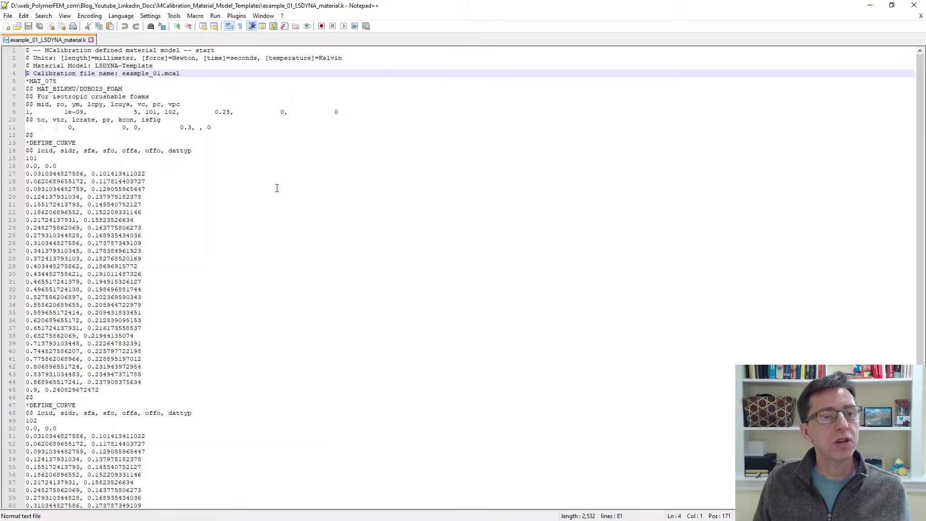
key(Down)
key(Down)
key(Down)
key(Down)
key(Down)
key(Down)
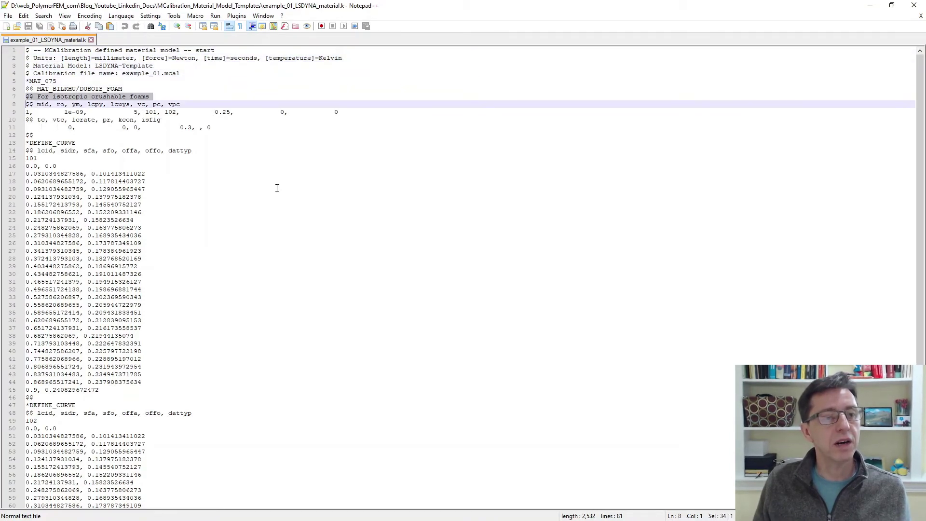
key(shift+Down)
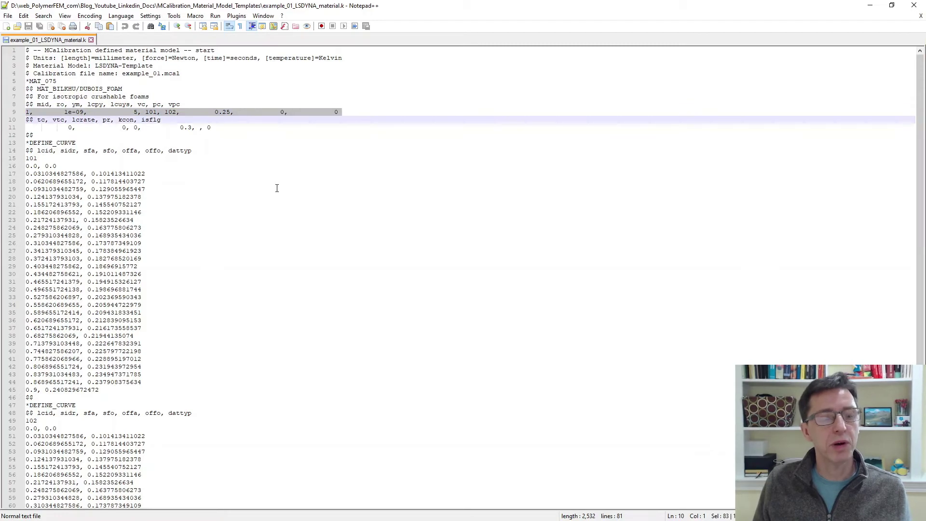
key(Down)
key(Down)
key(Down)
key(Down)
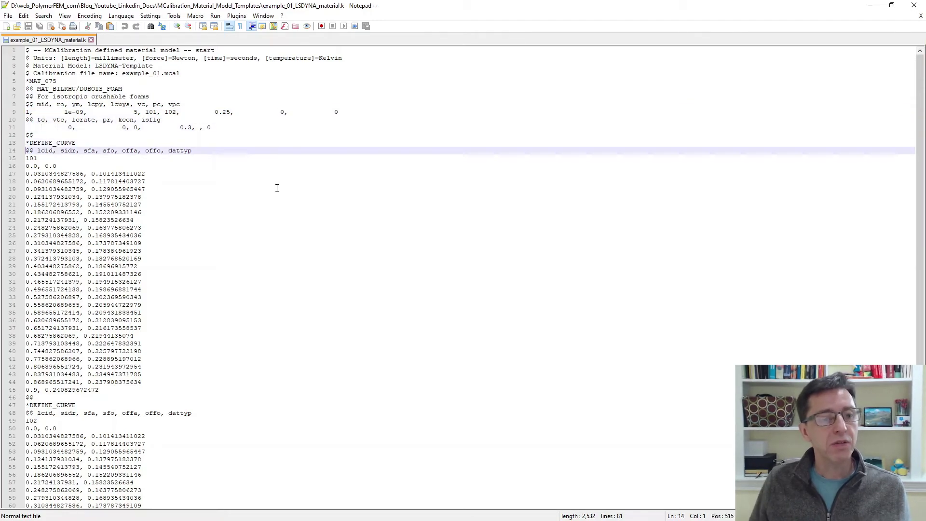
Examine the two DEFINE_CURVE data tables in the exported material file
drag(30, 142, 82, 142)
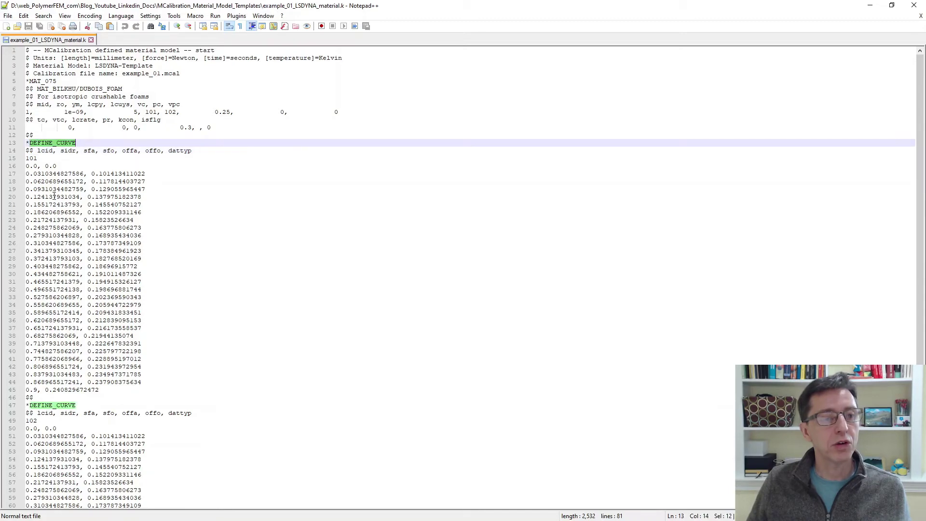
scroll(40, 159, down, 7)
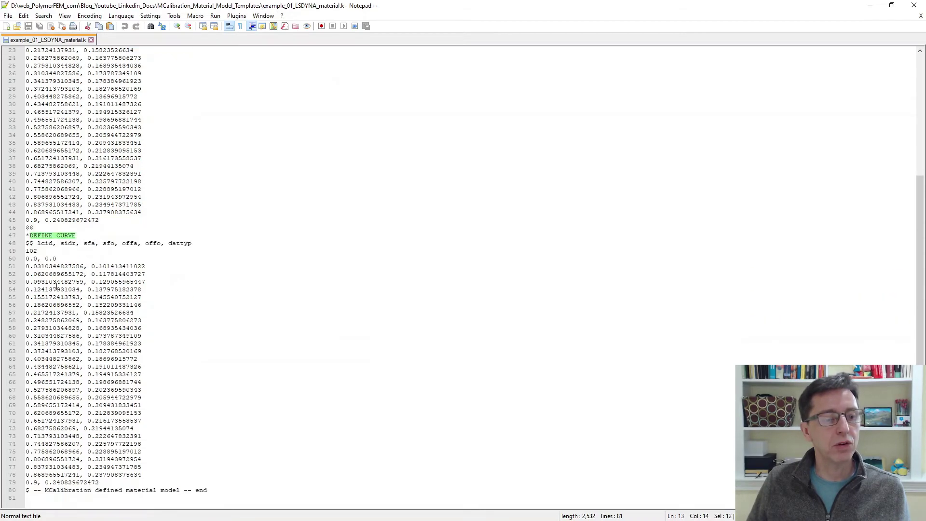
scroll(57, 287, up, 7)
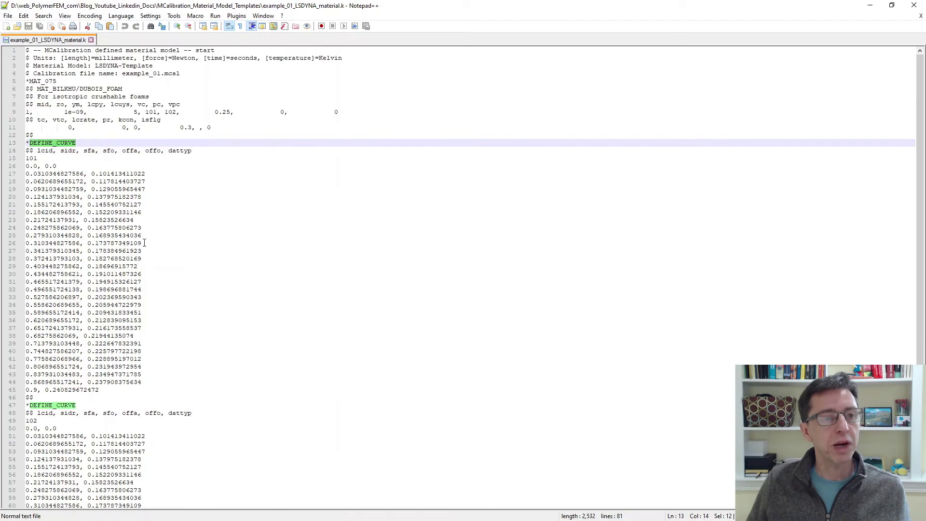
scroll(155, 407, down, 8)
scroll(157, 393, up, 8)
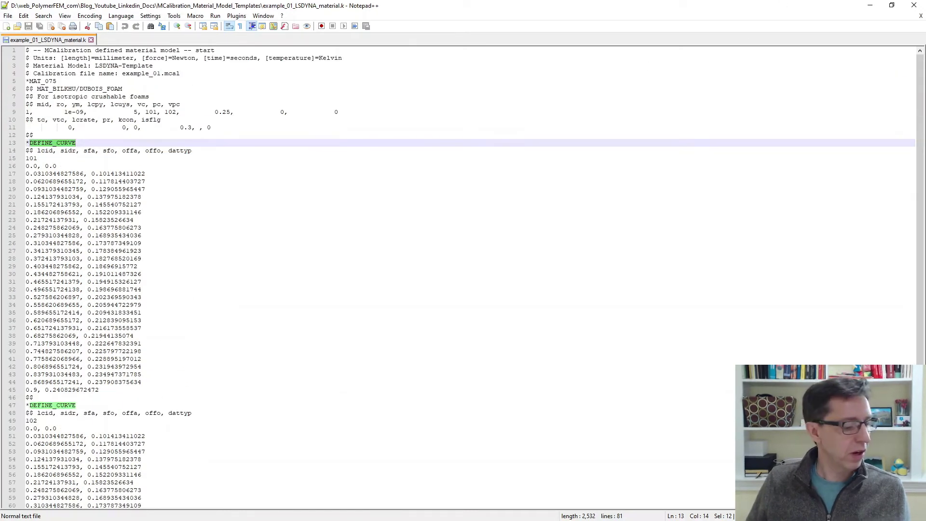
Switch back to MCalibration, open the material model selection and examine the Python block of curve 101 in the MAT_075 template
key(alt+Tab)
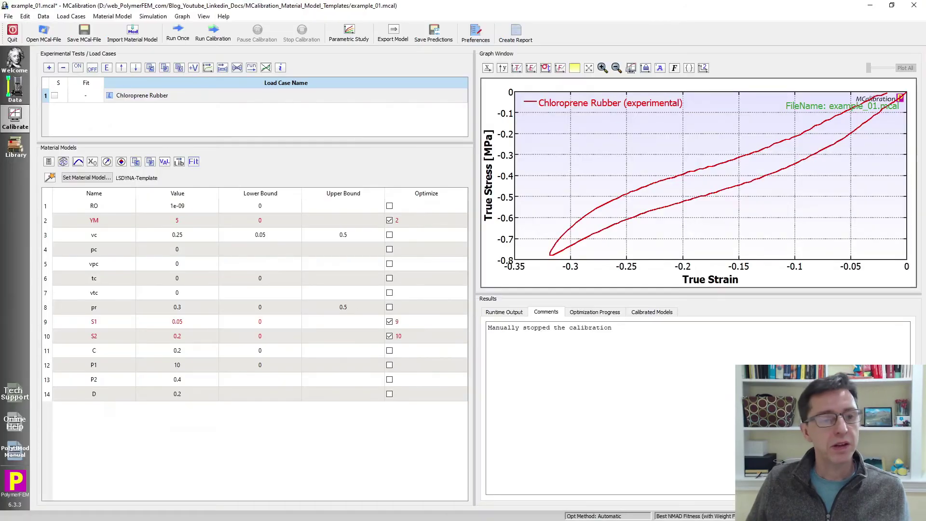
click(99, 178)
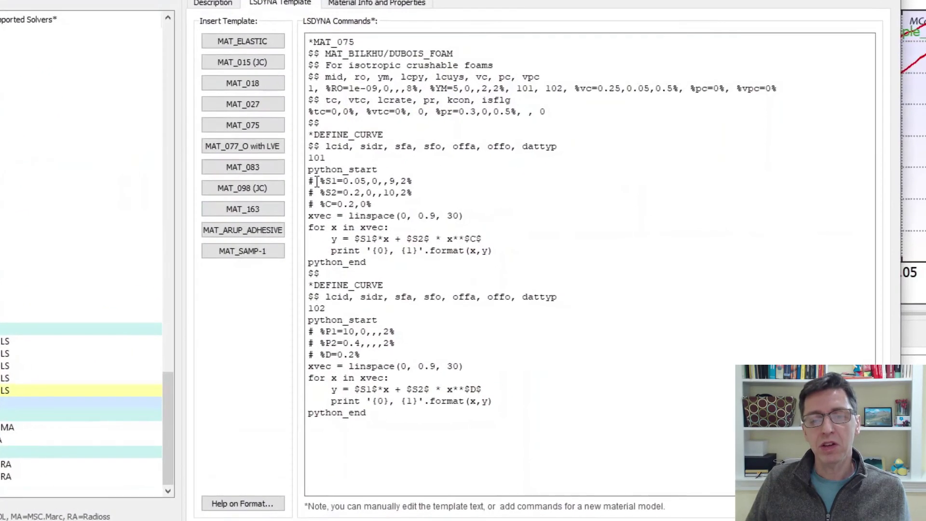
drag(309, 169, 367, 262)
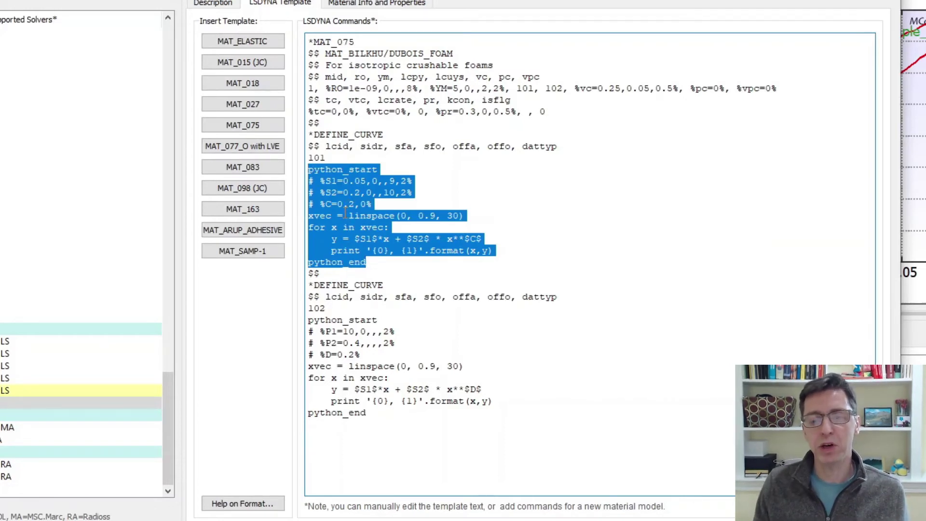
Examine the comment sign and the %S1=0.05,0,,9,2% parameter definition in the Python block of curve 101
click(361, 182)
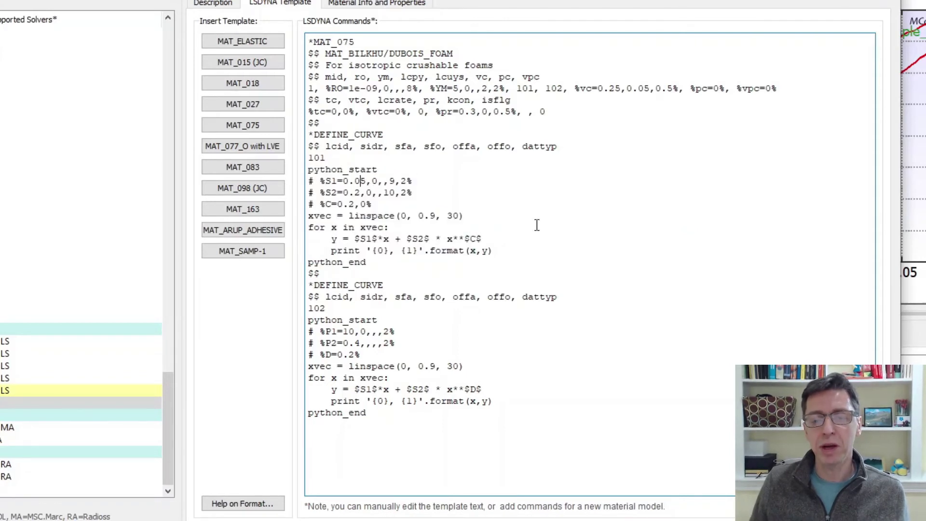
key(Home)
key(shift+Right)
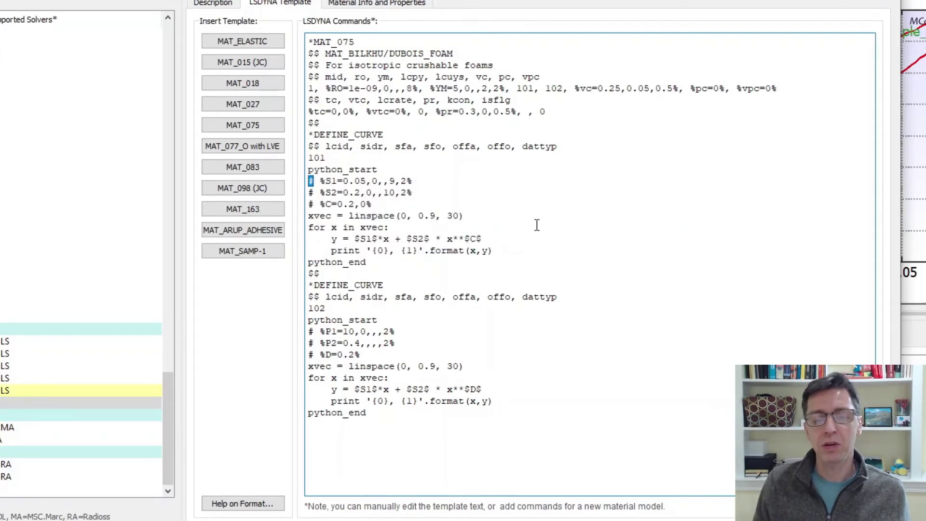
key(Right)
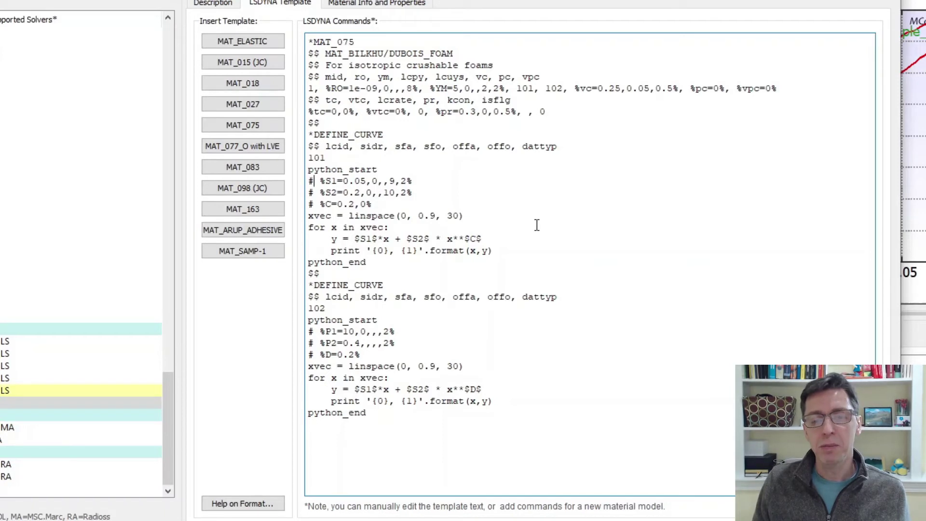
key(Right)
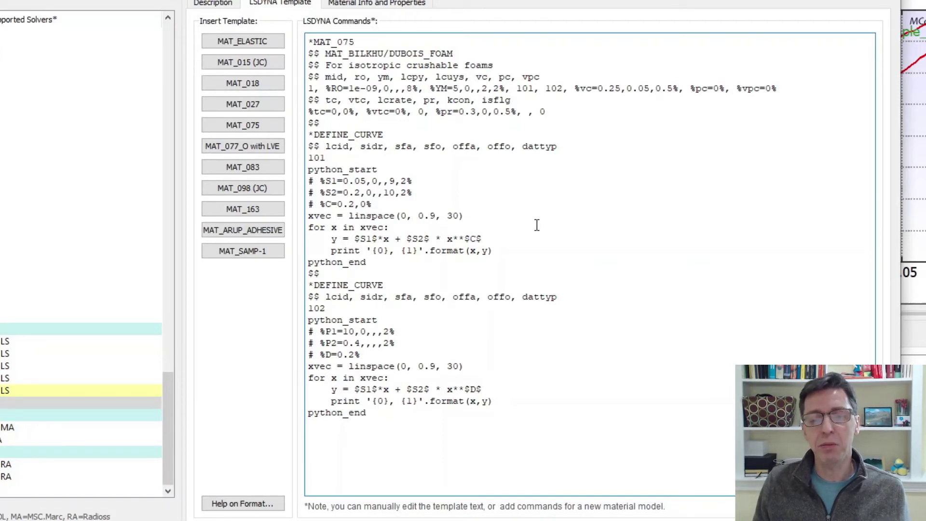
key(shift+End)
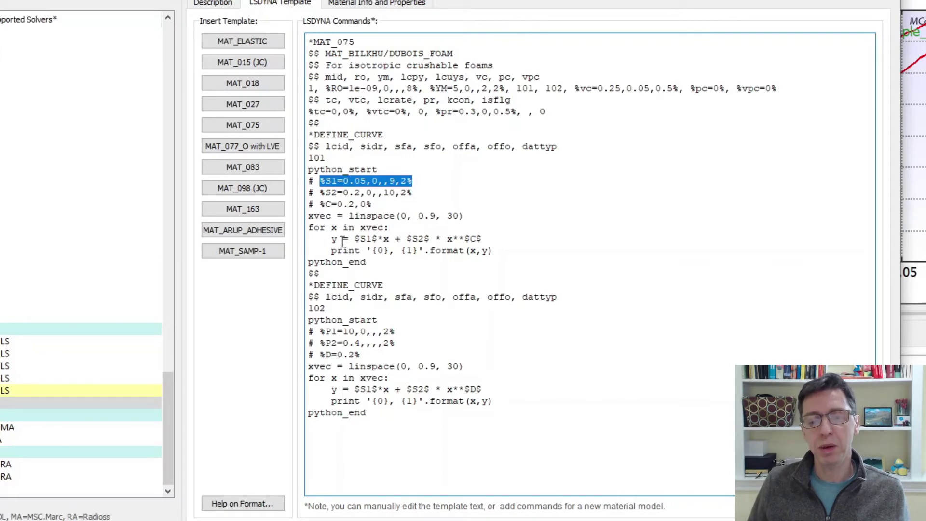
key(Left)
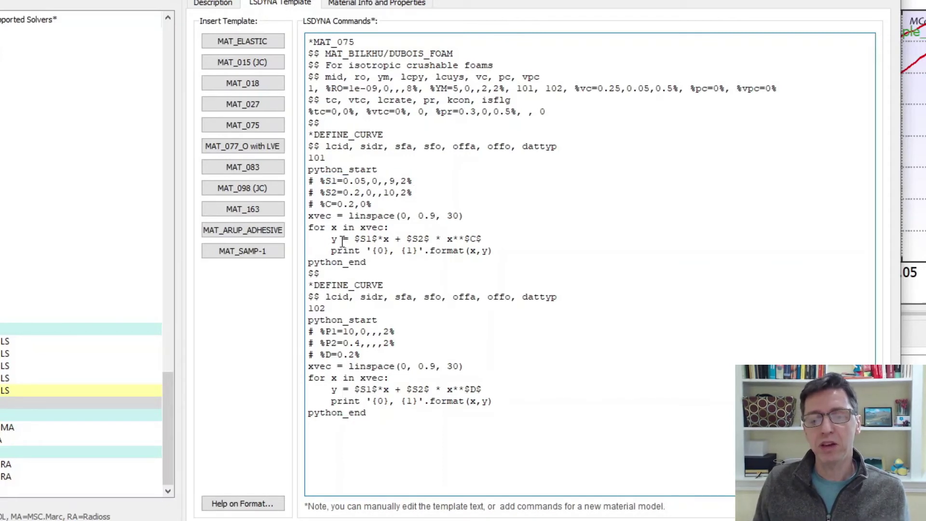
key(shift+End)
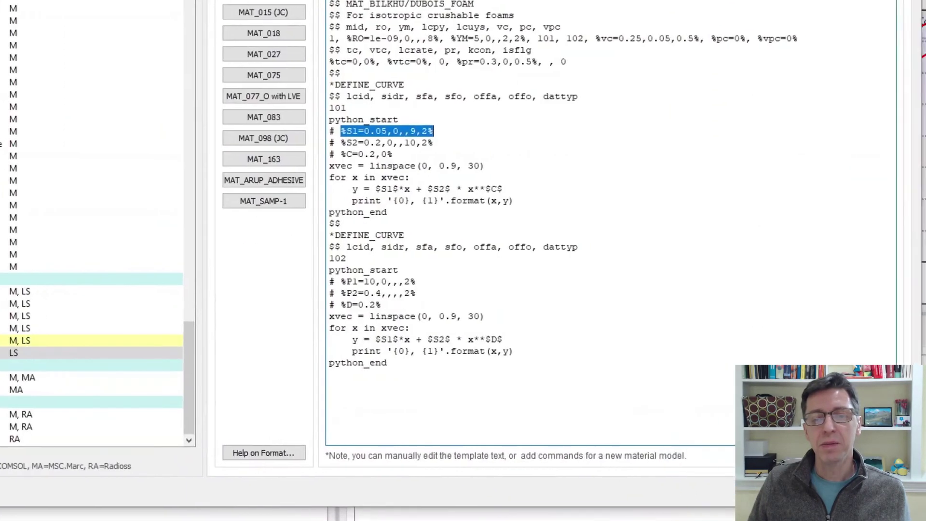
Compare the linspace(0, 0.9, 30) line of curve 101 with its data points in the exported file in Notepad++, returning to the template
click(348, 170)
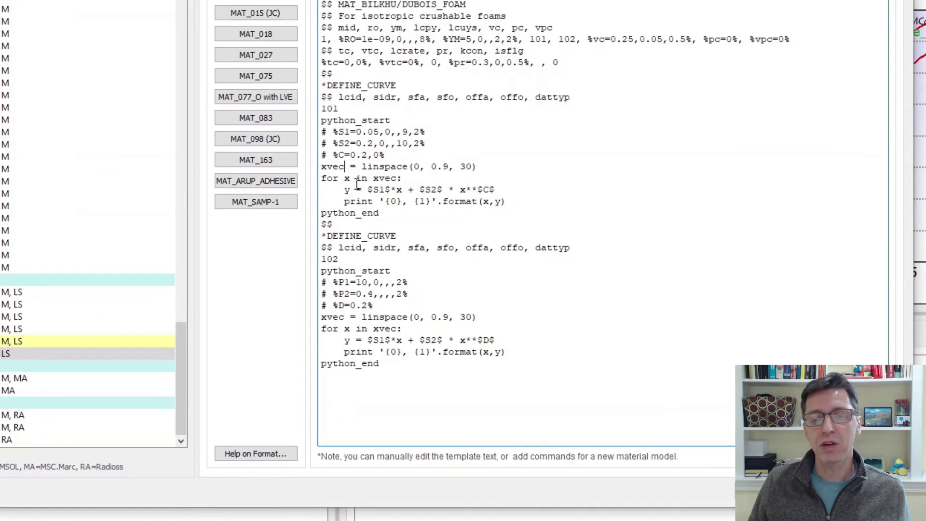
double_click(365, 167)
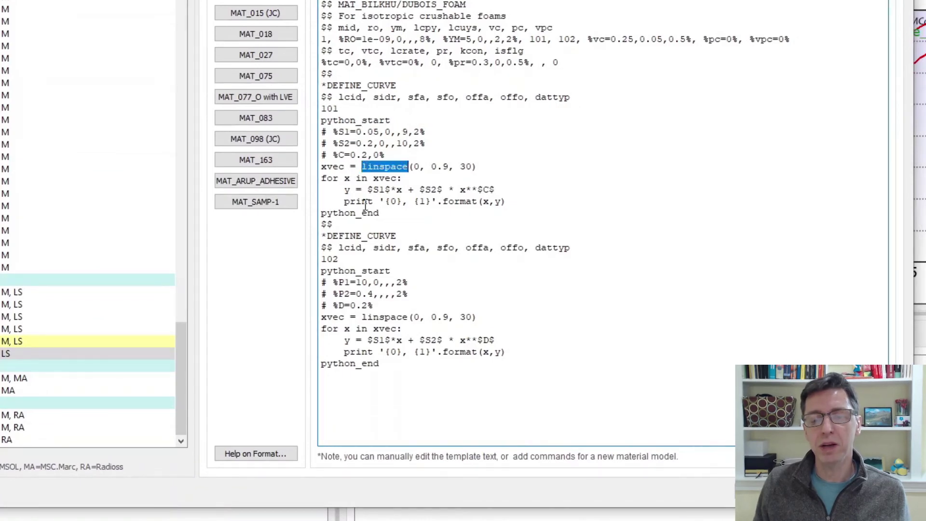
key(shift+End)
key(Up)
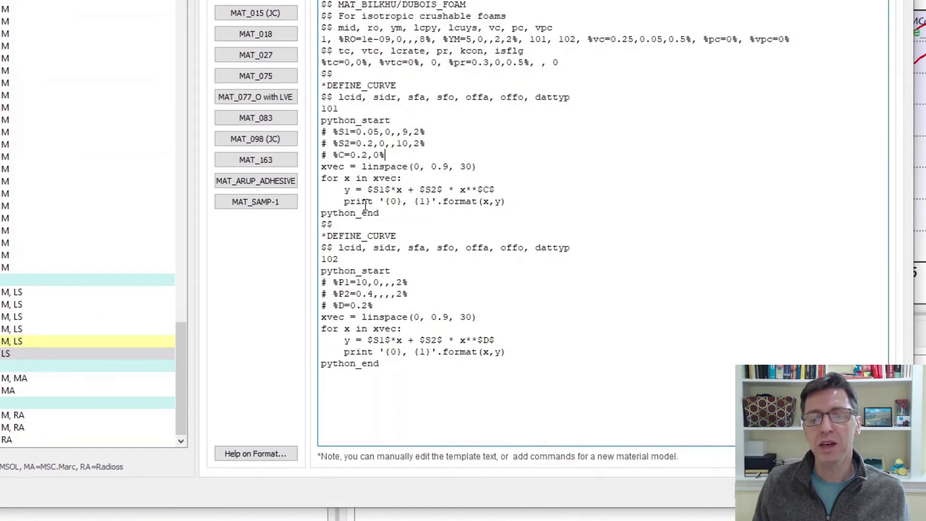
key(shift+Left)
key(shift+Left)
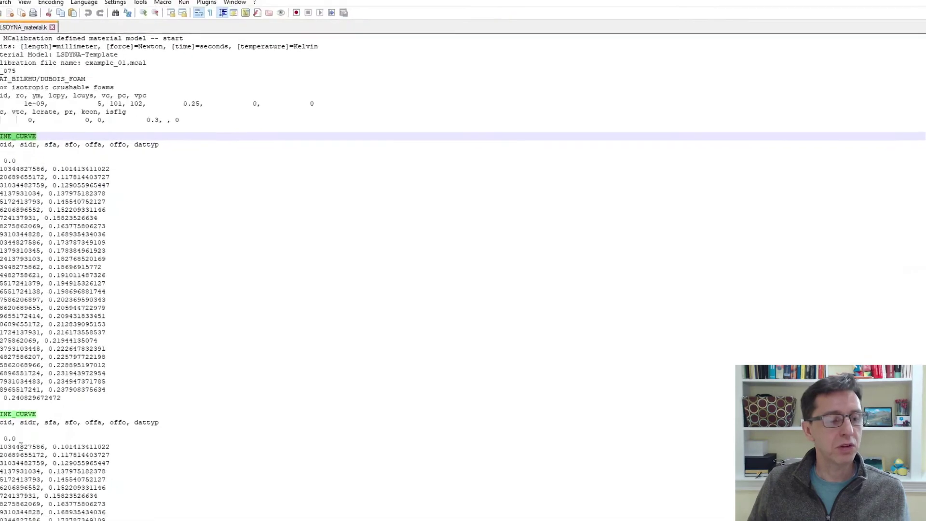
drag(99, 392, 50, 166)
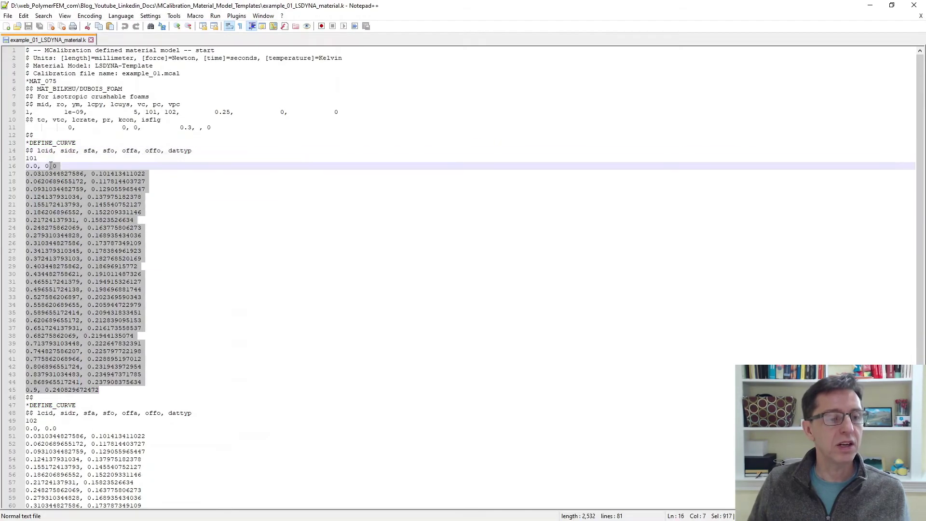
key(alt+Tab)
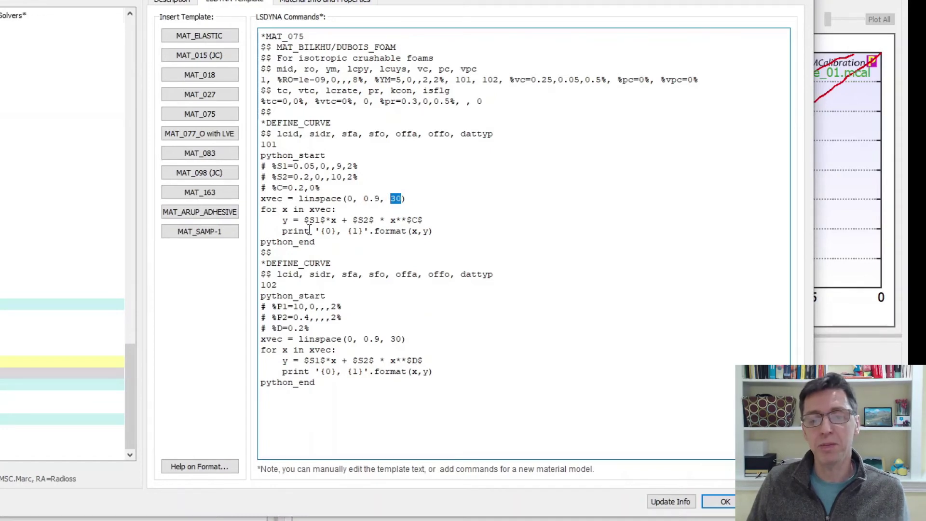
Examine the for loop over xvec and the y equation in the Python block of curve 101
drag(262, 213, 342, 209)
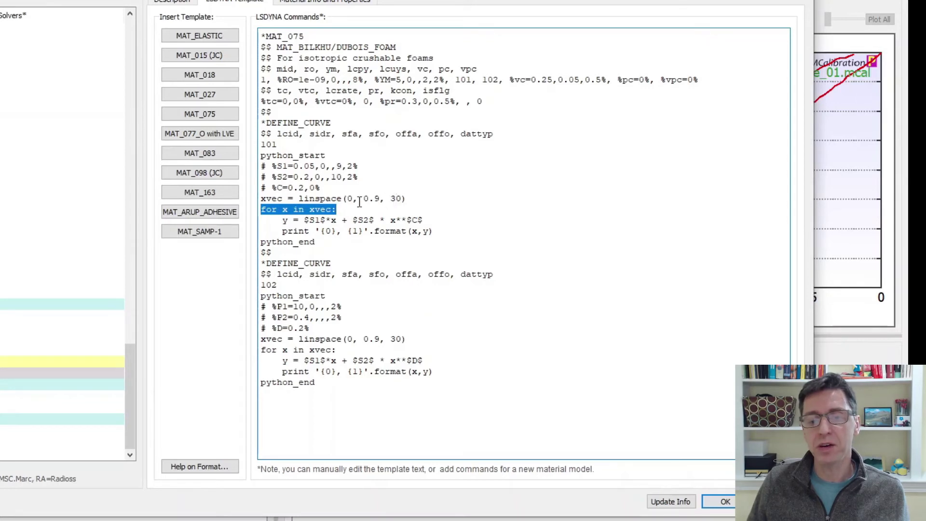
drag(283, 223, 425, 221)
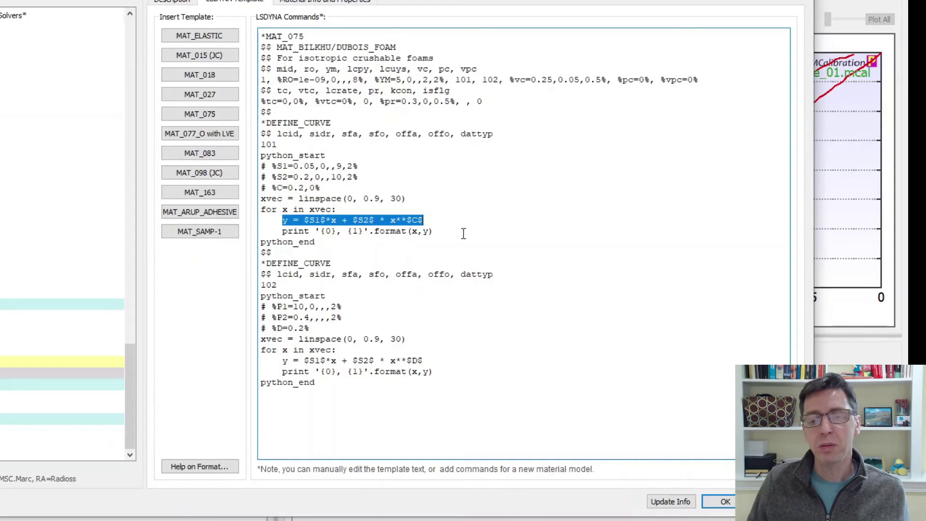
click(431, 226)
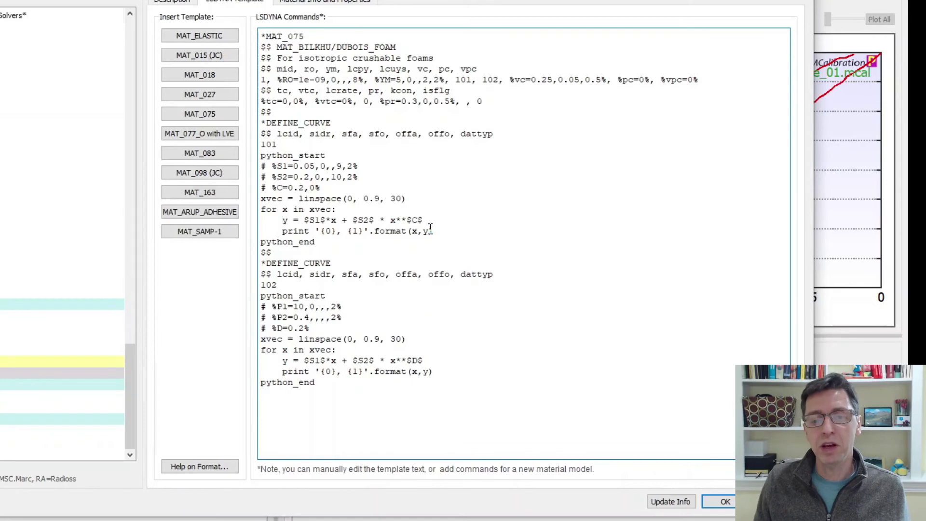
key(Right)
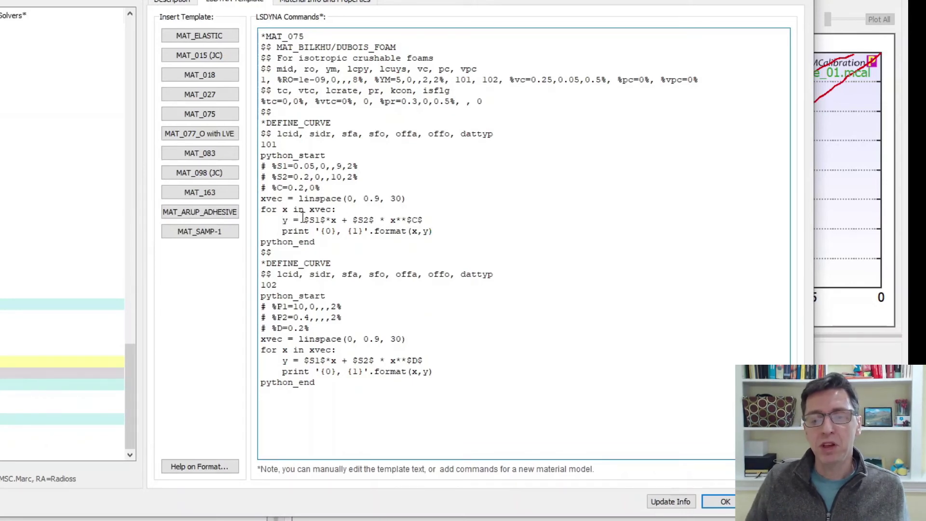
Compare the $S1$ and $S2$ references in the y equation with the parameter definitions and the template format help
drag(303, 220, 327, 216)
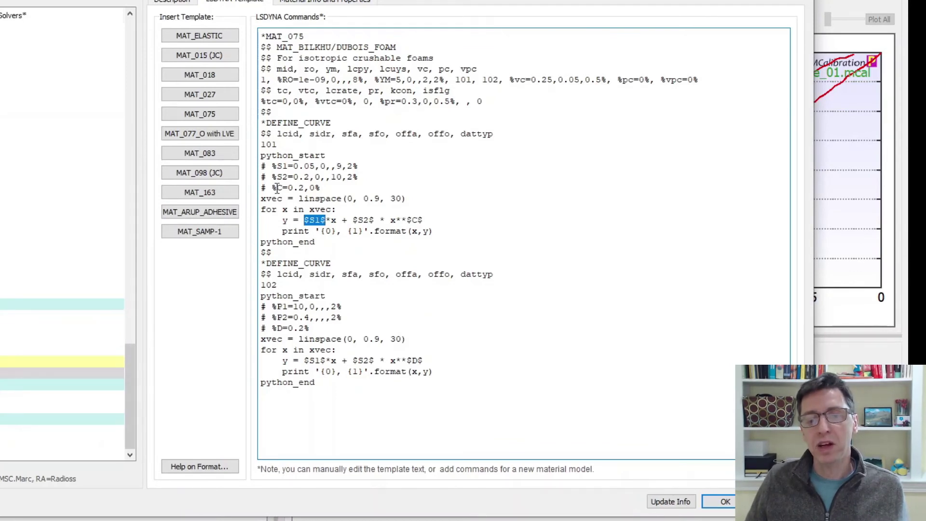
drag(273, 166, 359, 166)
drag(305, 220, 327, 220)
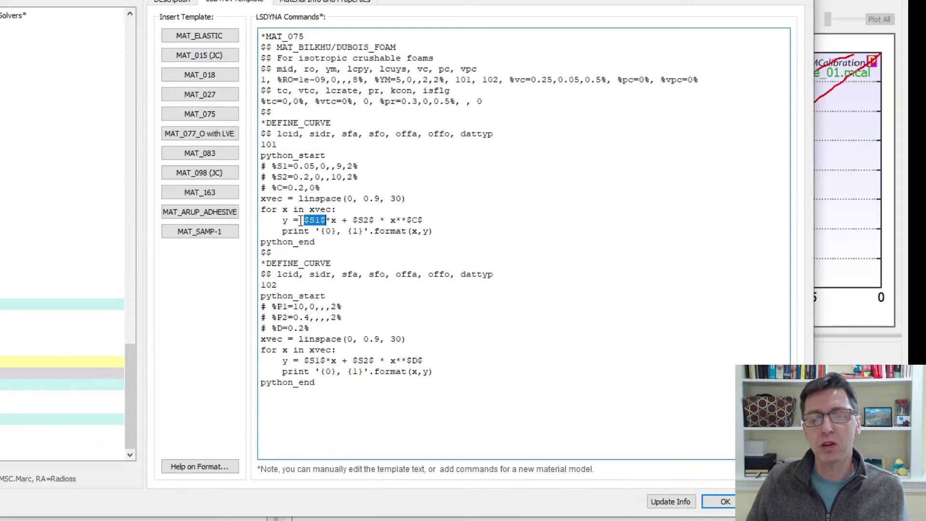
click(307, 232)
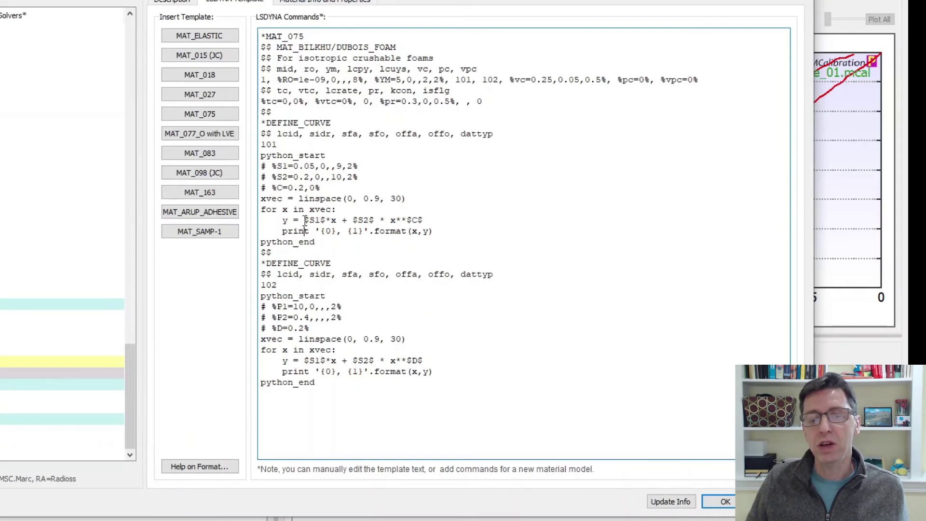
click(304, 220)
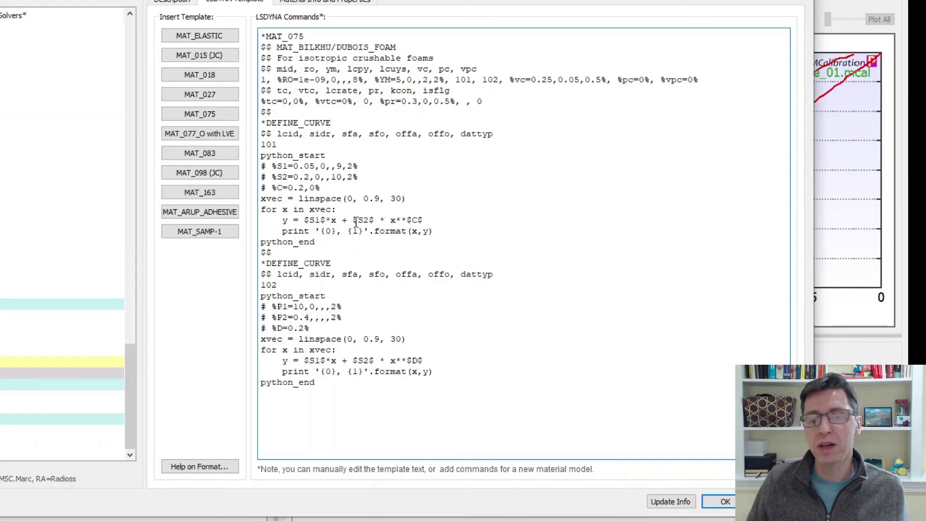
drag(354, 221, 389, 221)
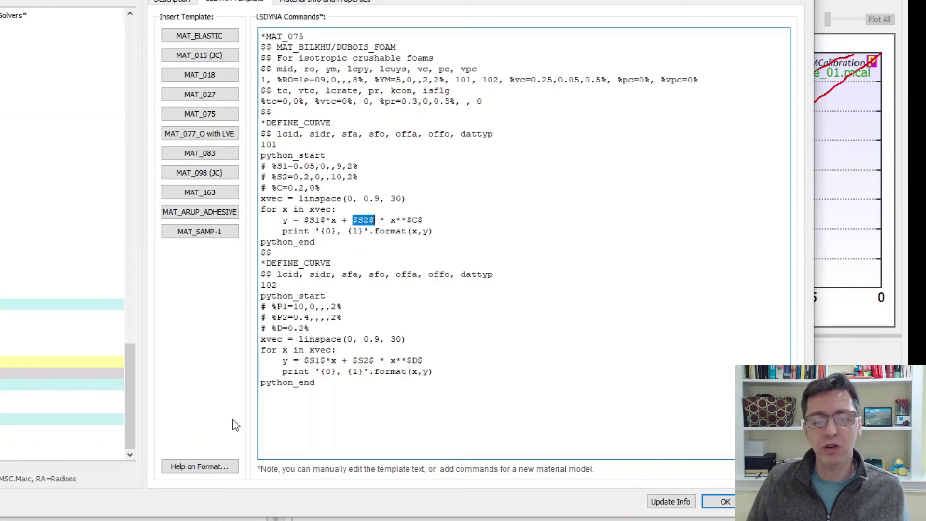
click(208, 470)
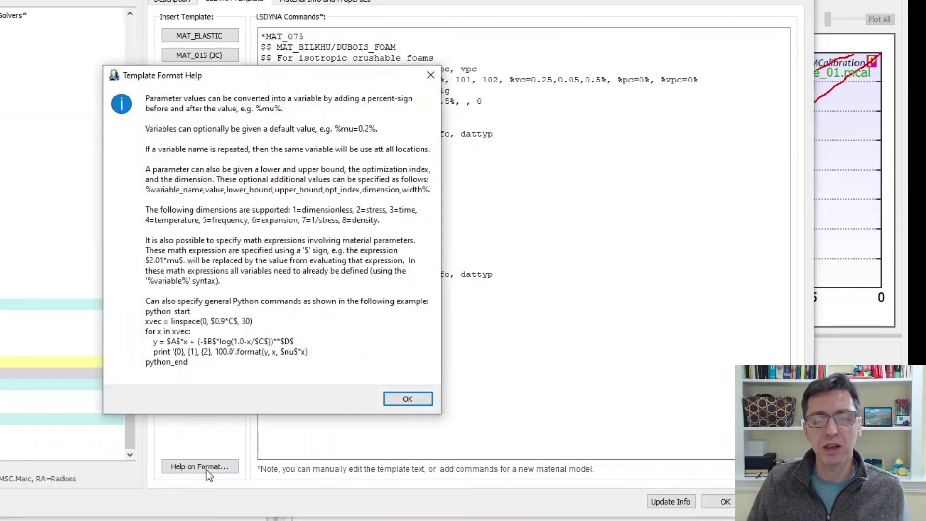
click(400, 398)
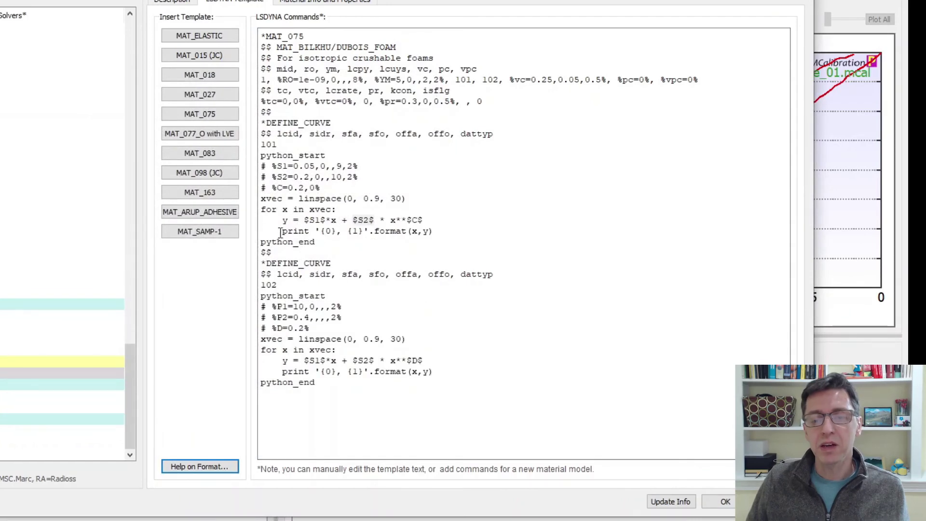
Examine the print command that writes the x and y pairs of curve 101
drag(282, 232, 436, 235)
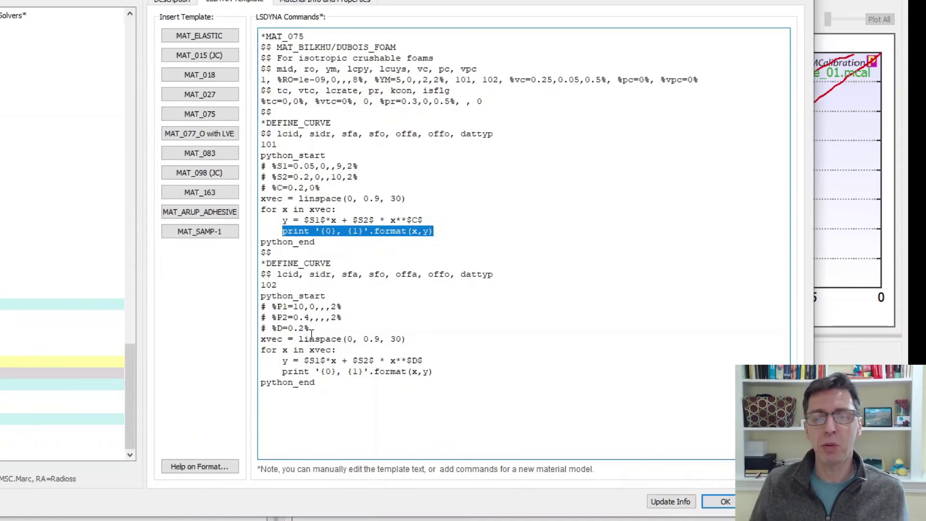
key(Up)
key(Up)
key(Up)
key(Up)
key(Up)
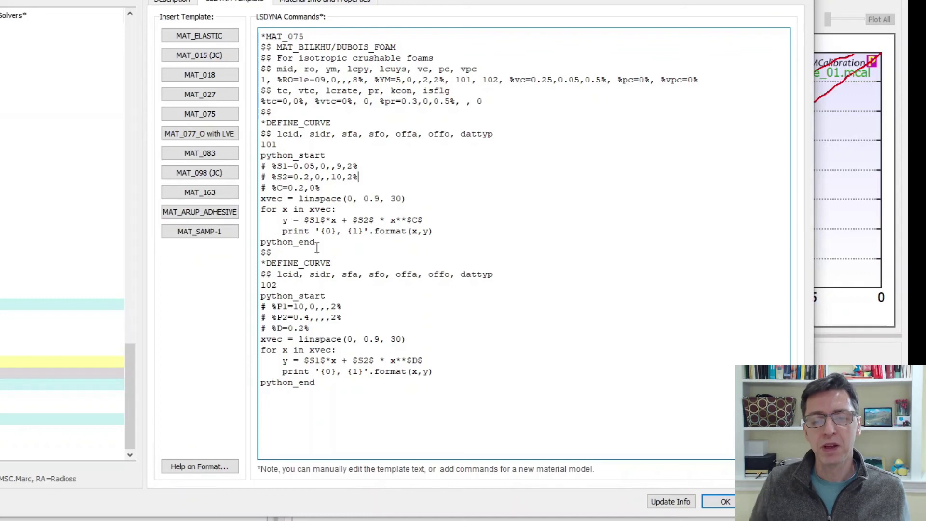
Review the complete Python blocks of curves 101 and 102, and accept the MAT_075 template without edits
drag(317, 248, 256, 154)
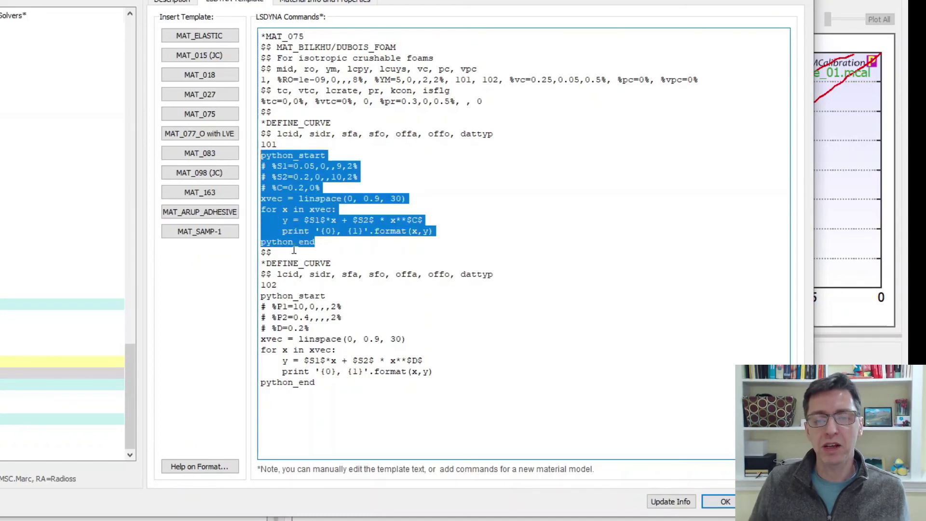
double_click(263, 267)
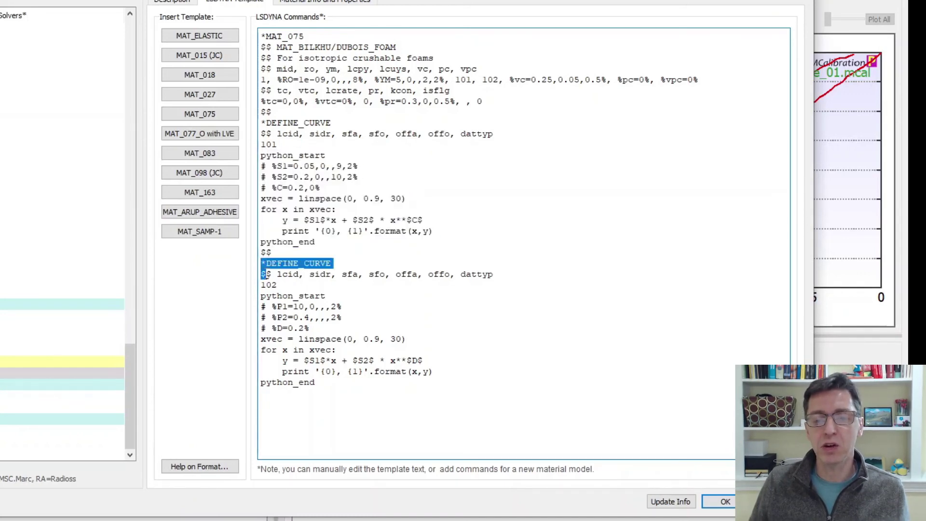
drag(260, 296, 338, 392)
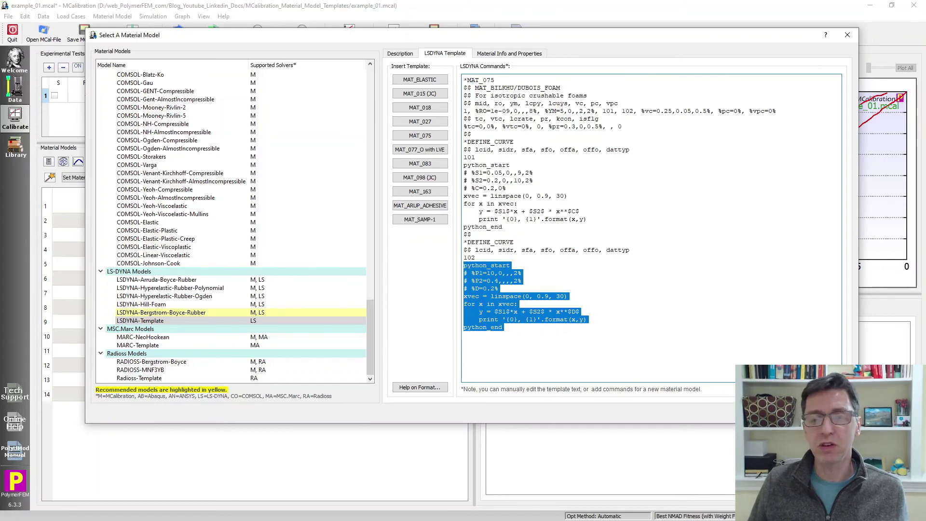
key(Return)
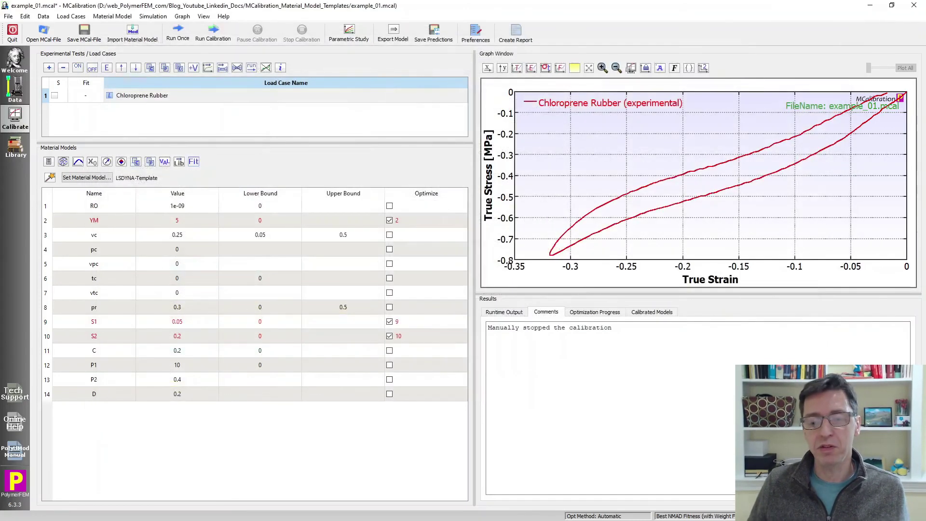
Reopen the material model selection and select the POLYUMOD-Template model
click(87, 179)
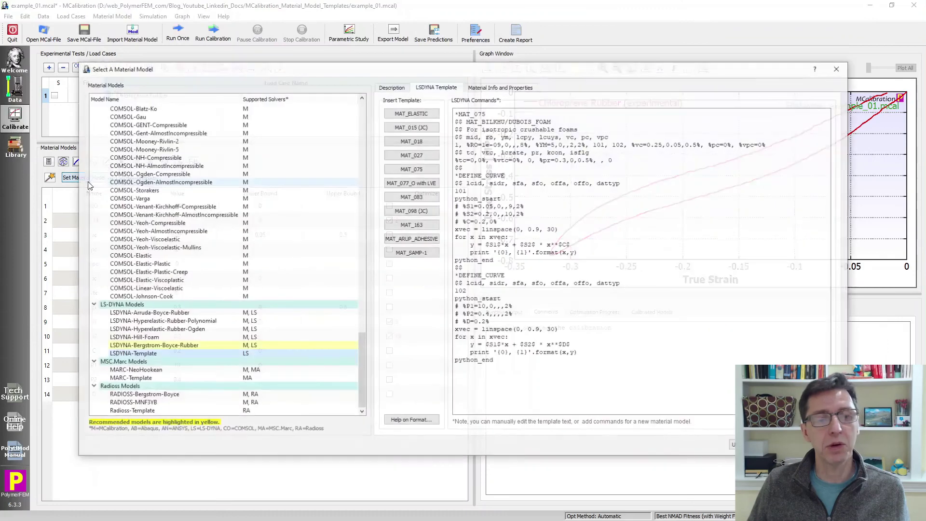
scroll(233, 283, up, 18)
scroll(233, 283, up, 9)
click(181, 256)
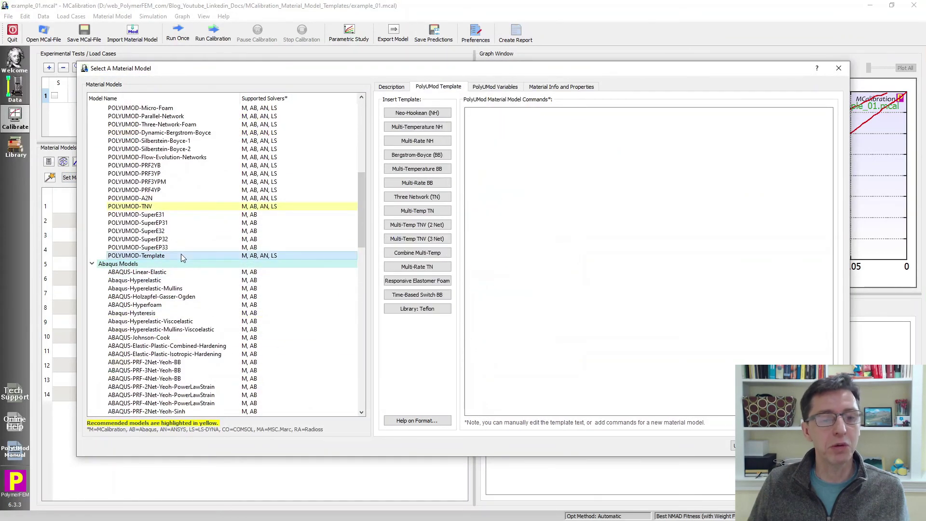